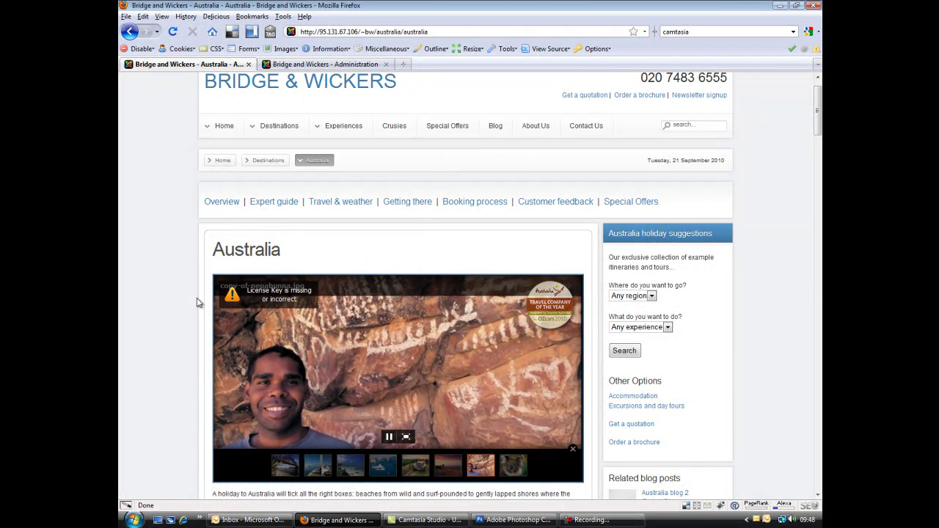
Log in to the Joomla administration with the prefilled credentials and open the JSN ImageShow showcases list.
left_click(332, 65)
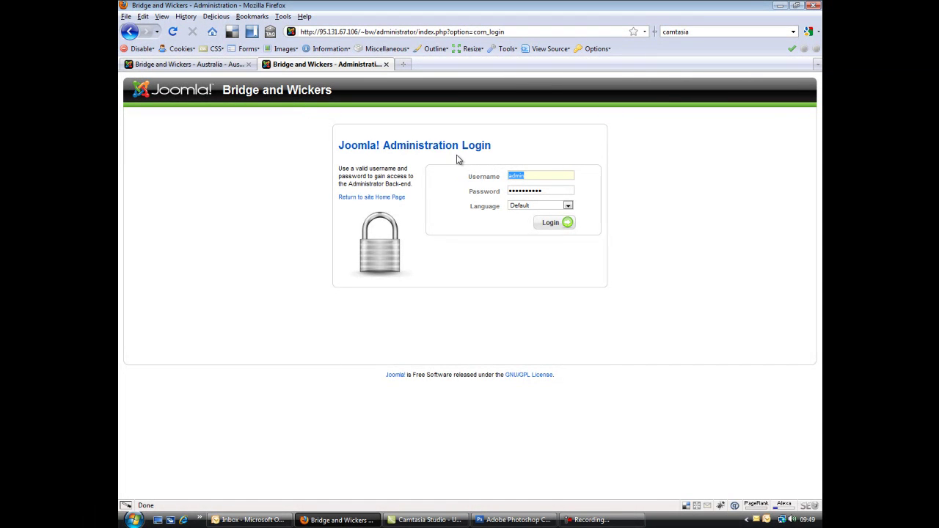
left_click(557, 223)
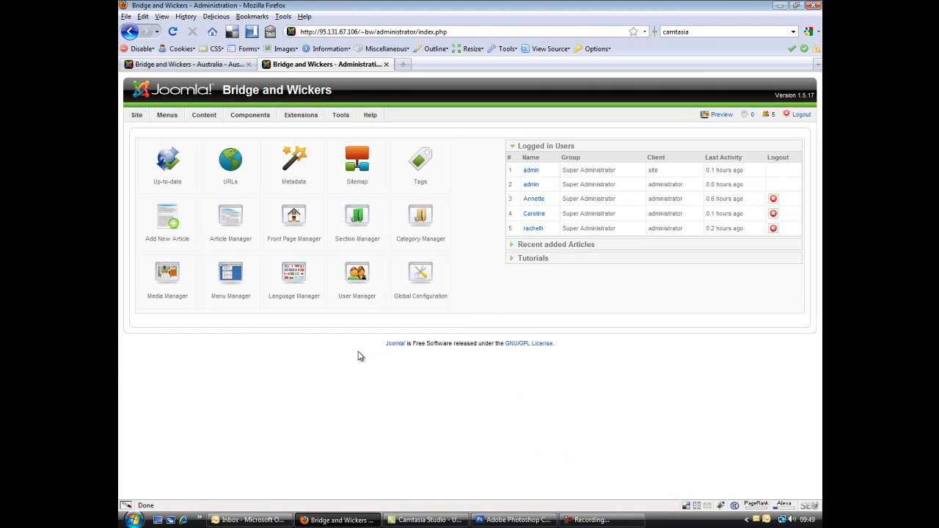
mouse_move(257, 120)
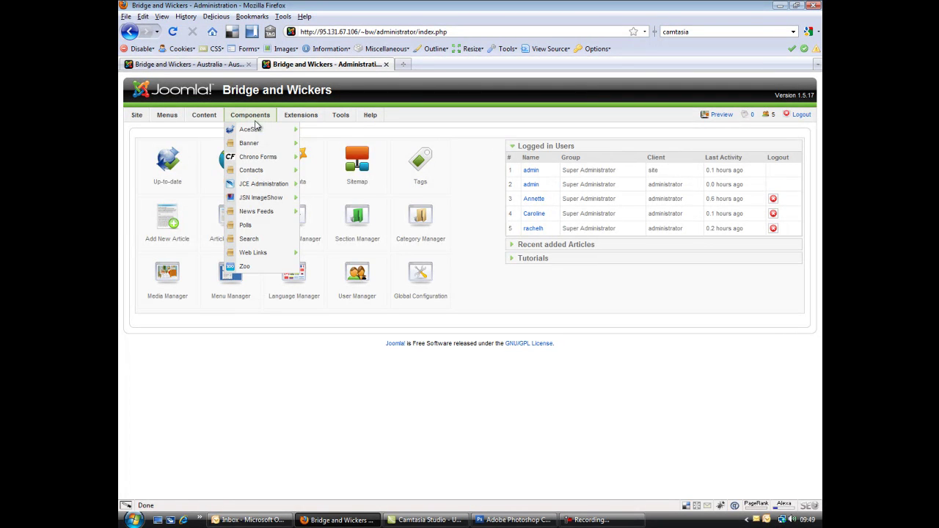
mouse_move(259, 201)
left_click(265, 201)
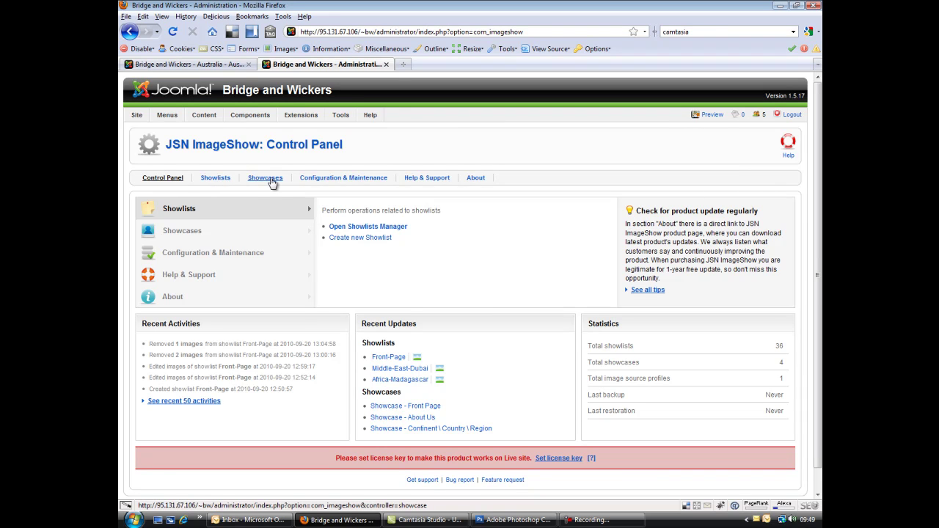
left_click(267, 178)
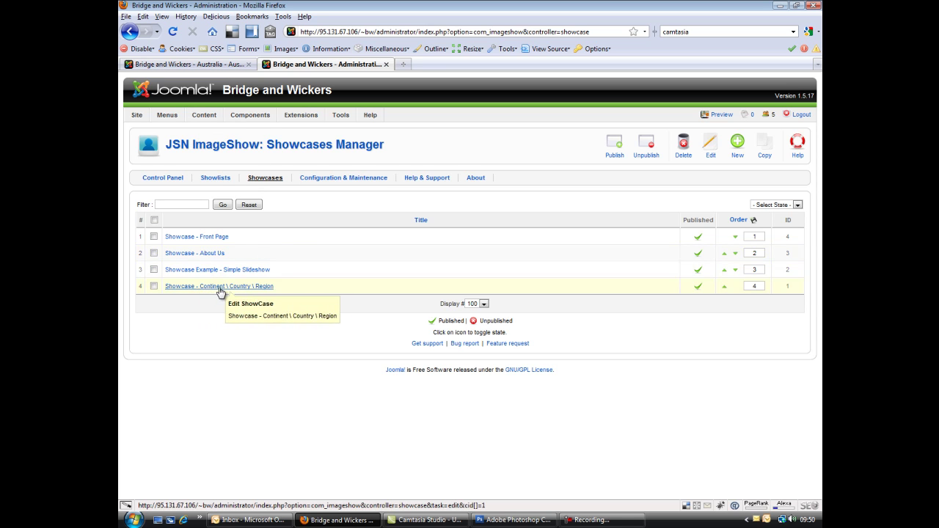
Compare the slideshows on the website's Australia page and home page with the showcases listed in the administration.
left_click(235, 63)
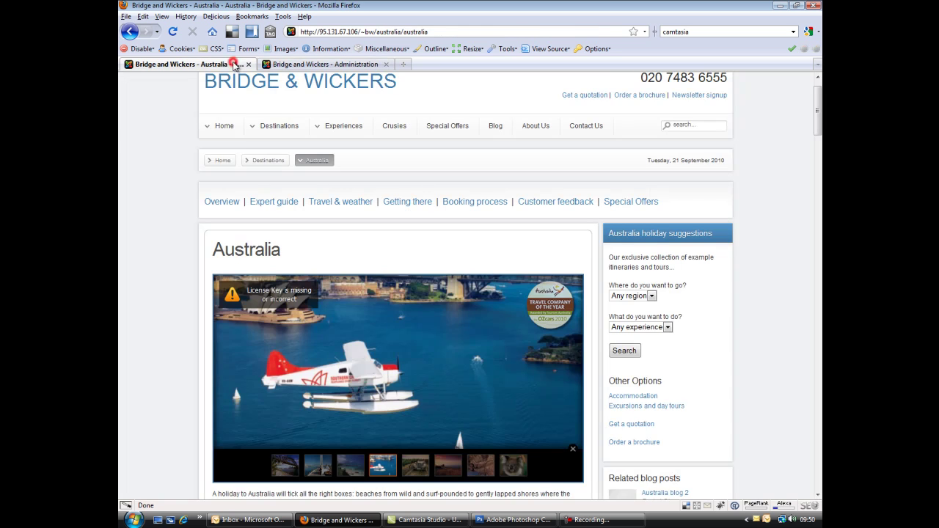
scroll(301, 330, "down", 1)
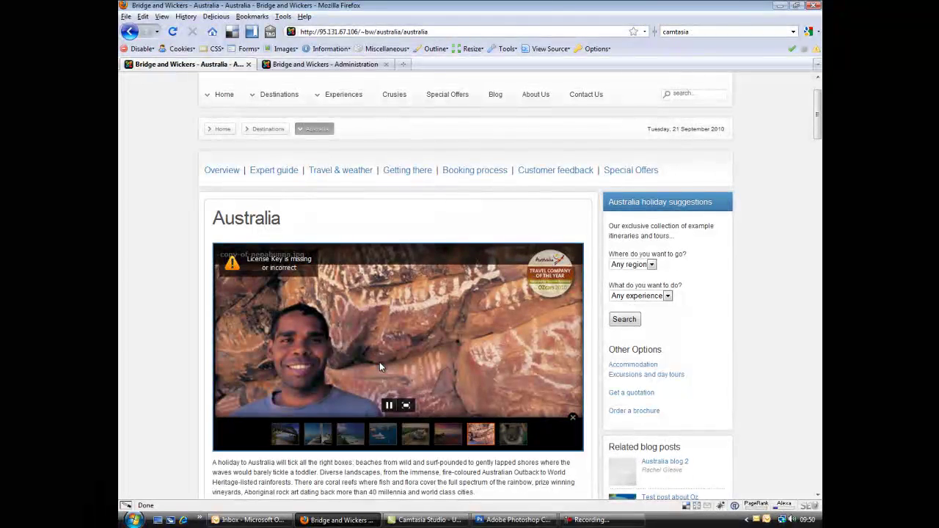
left_click(300, 65)
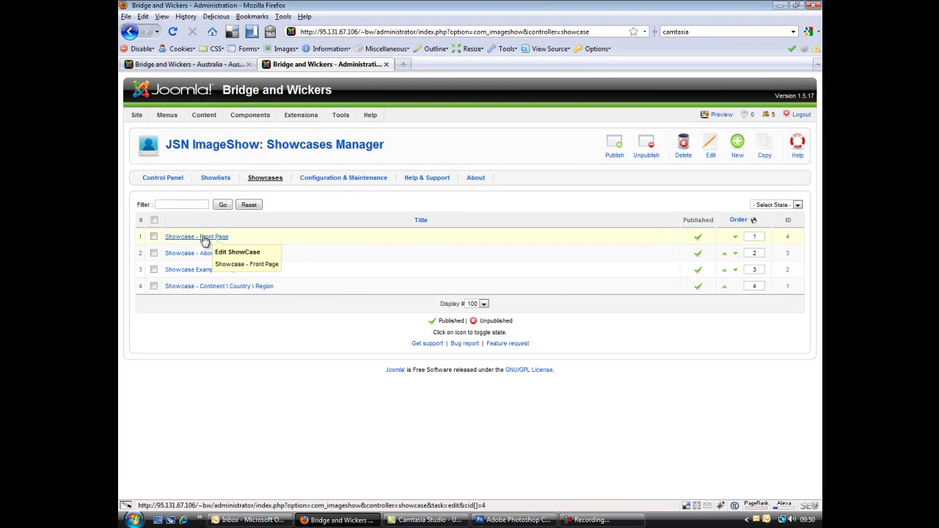
left_click(194, 65)
left_click(186, 132)
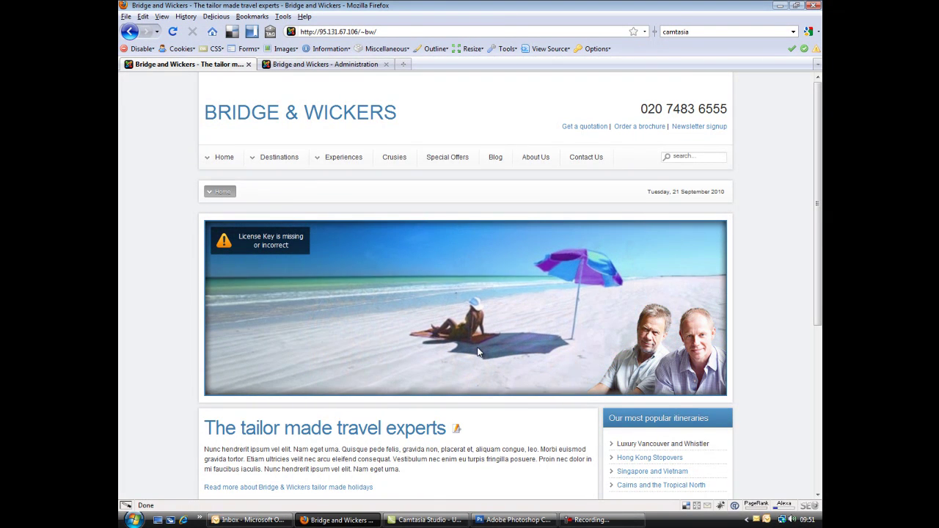
left_click(277, 65)
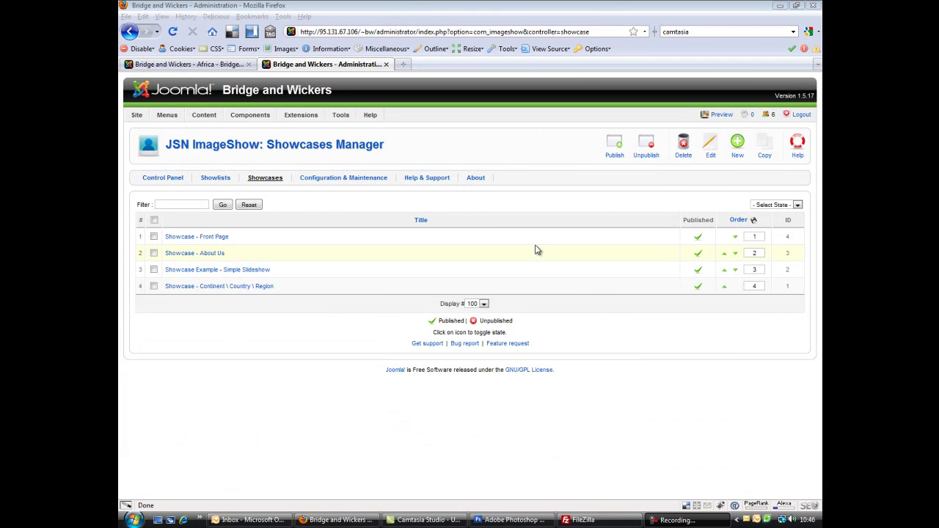
View the JSN ImageShow showlists, and examine the slideshow on the website's Africa destination page.
left_click(216, 178)
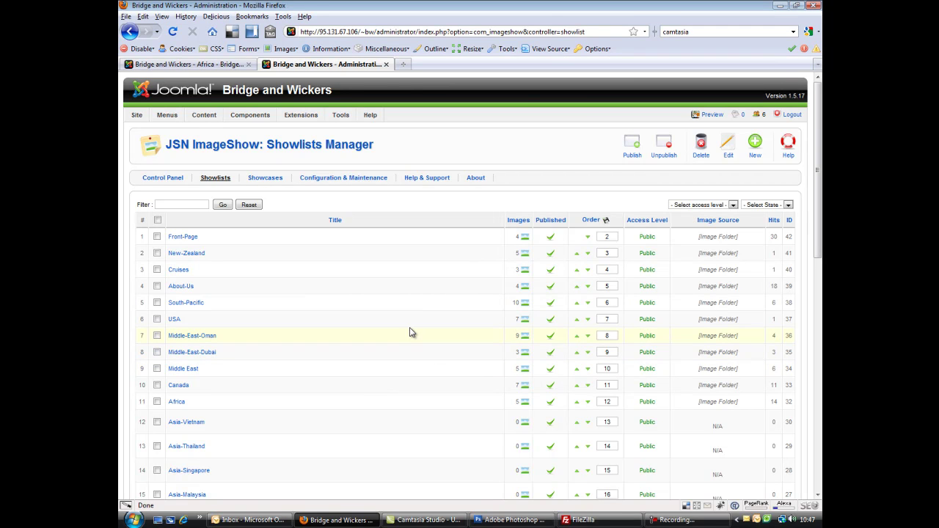
left_click(187, 63)
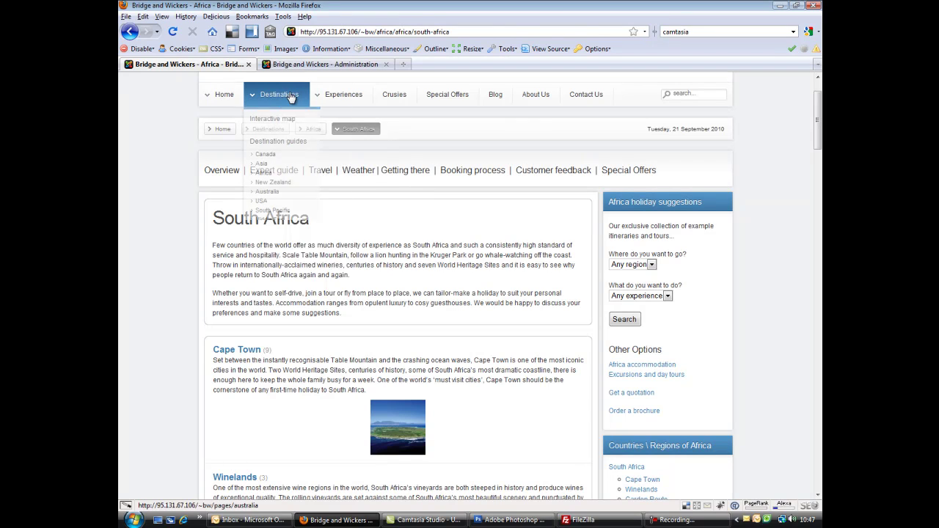
mouse_move(279, 95)
left_click(266, 174)
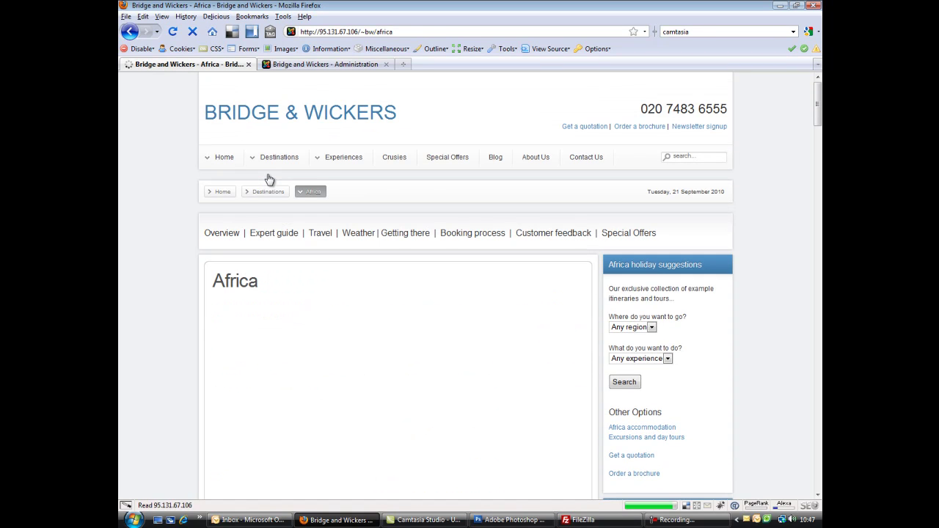
scroll(193, 259, "down", 3)
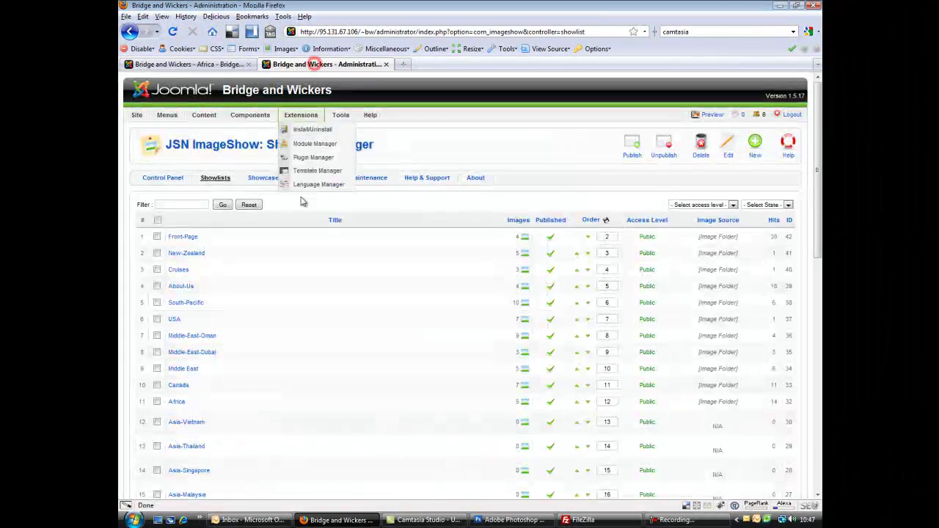
Return to the showlists in the Joomla administration and open the settings of the Africa showlist.
left_click(319, 64)
left_click(215, 179)
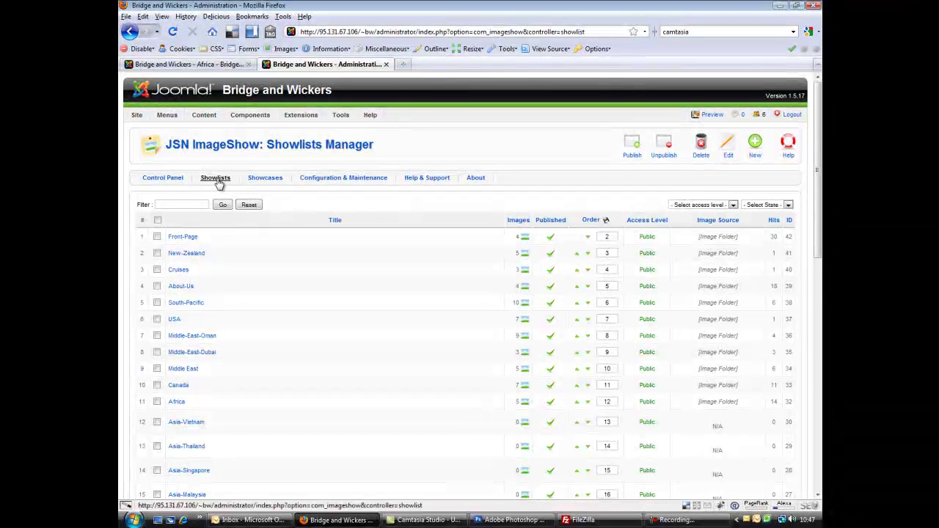
left_click(226, 185)
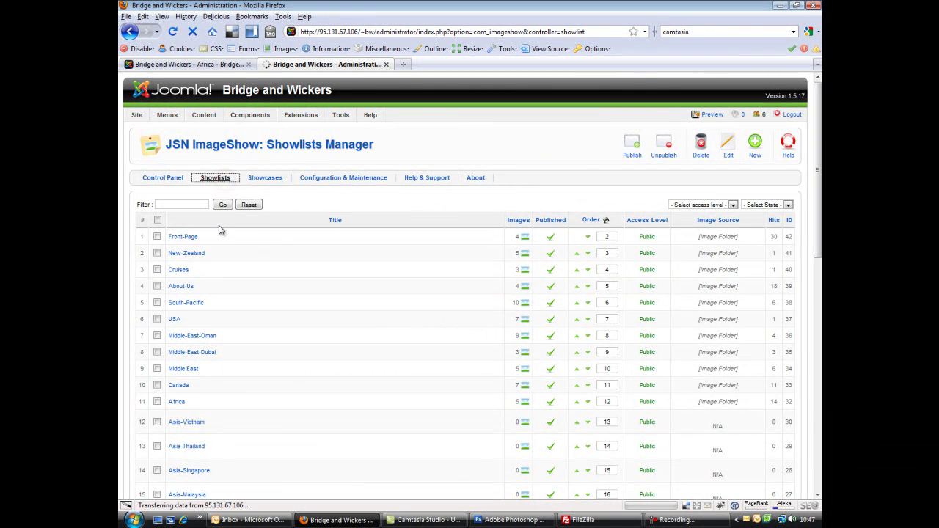
scroll(261, 267, "down", 2)
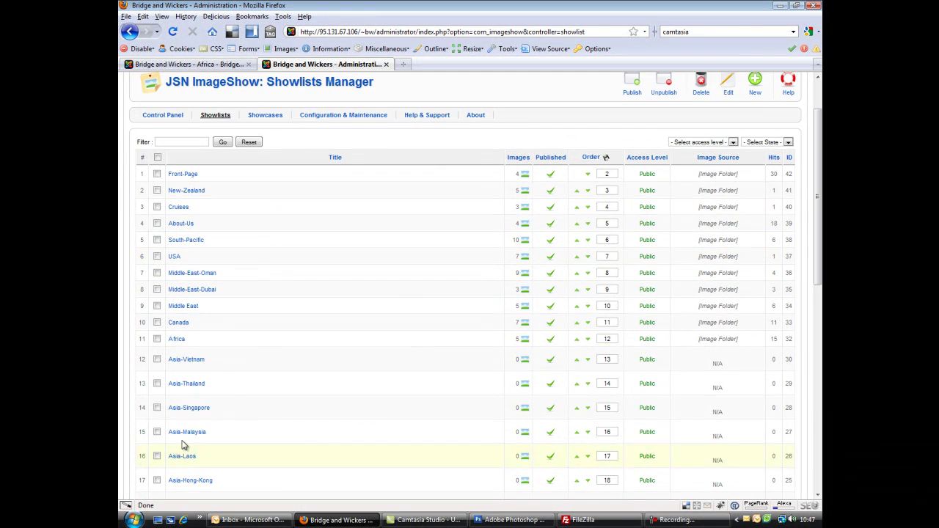
left_click(177, 339)
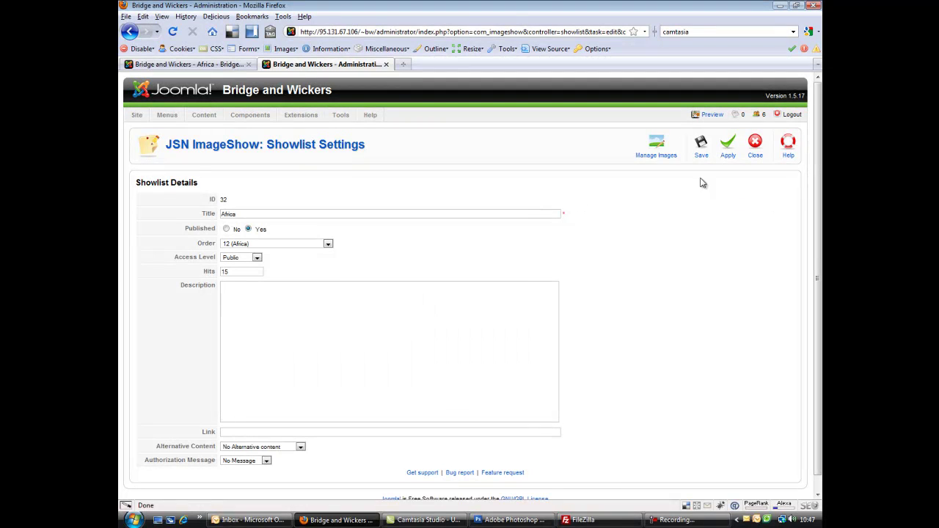
Open the image management of the Africa showlist and review its images' titles, descriptions and links.
left_click(658, 150)
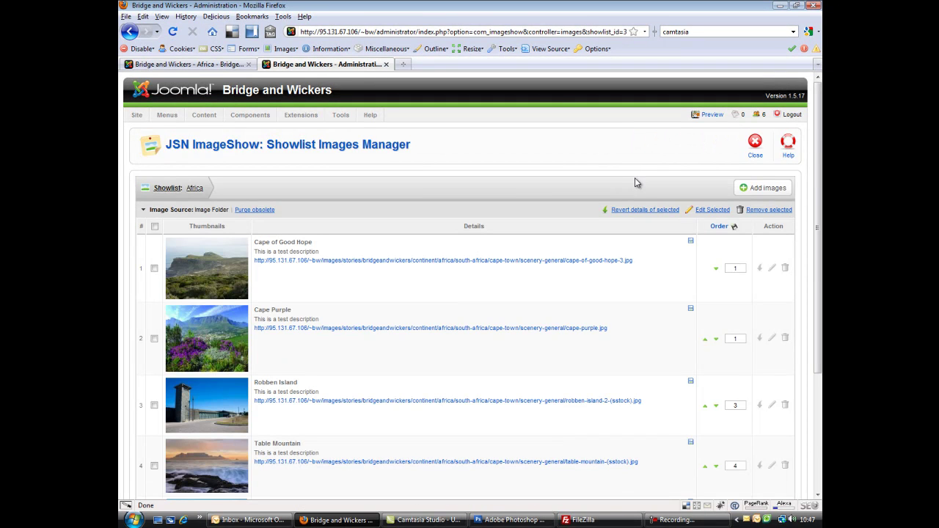
scroll(441, 218, "down", 4)
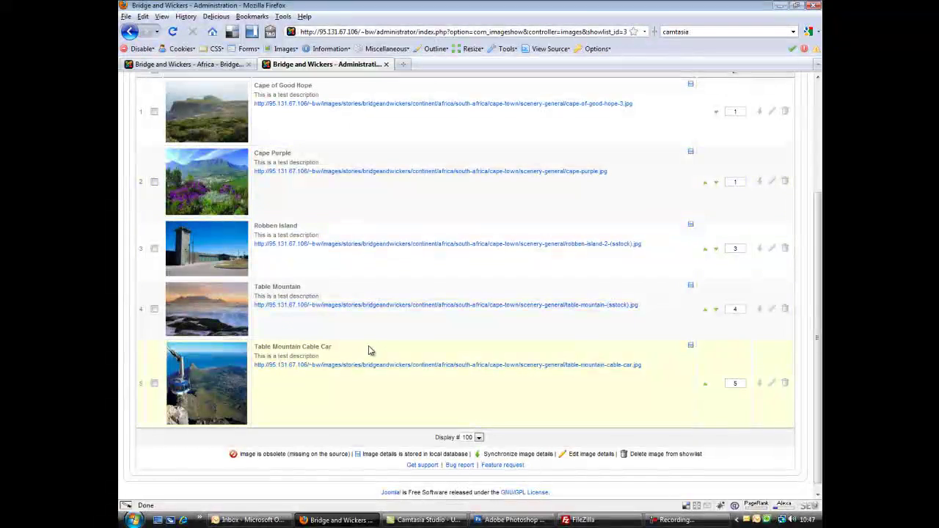
scroll(436, 390, "up", 4)
scroll(437, 389, "down", 3)
scroll(379, 257, "up", 1)
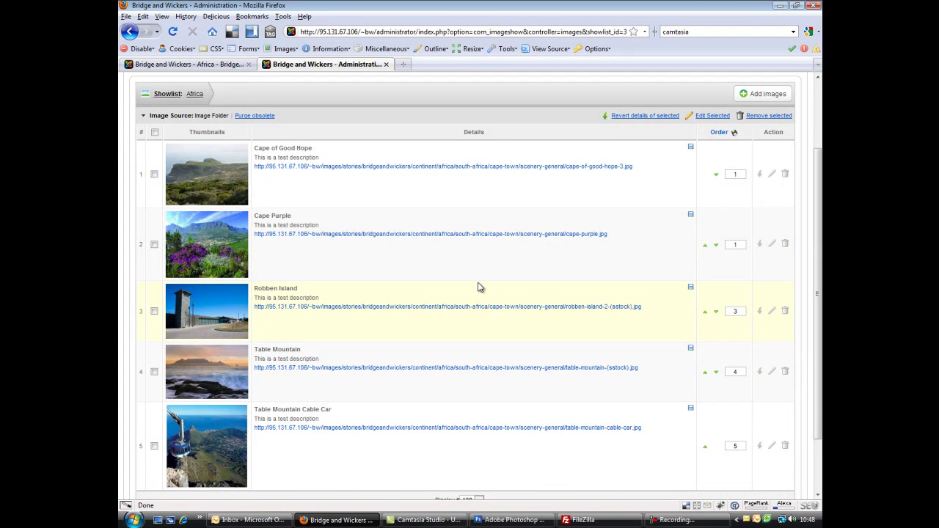
scroll(478, 287, "up", 1)
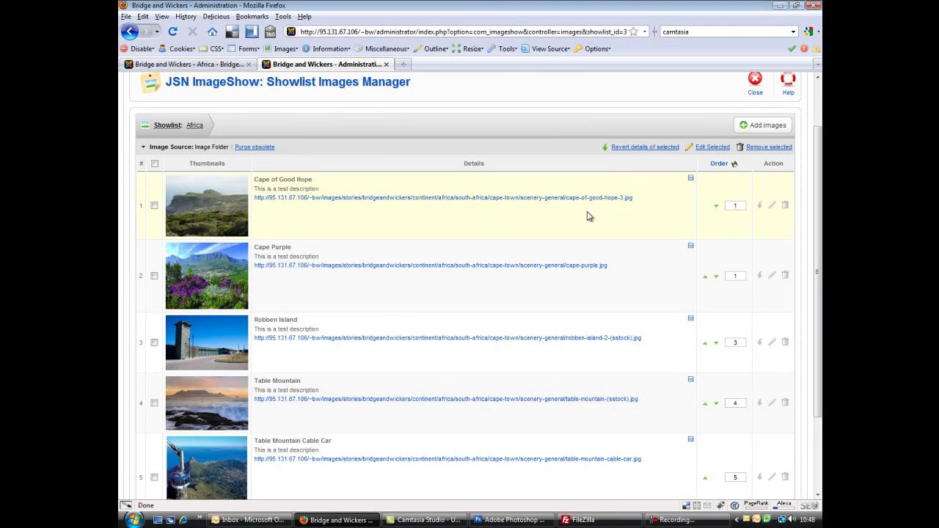
Edit the details of all Africa showlist images, appending "this is a test" to the Cape Purple description, and save the changes.
left_click(155, 164)
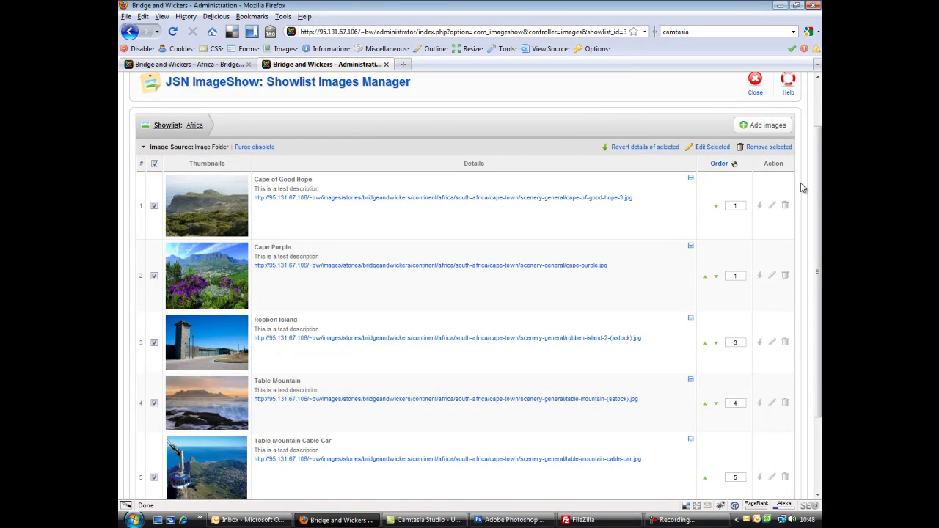
left_click(715, 147)
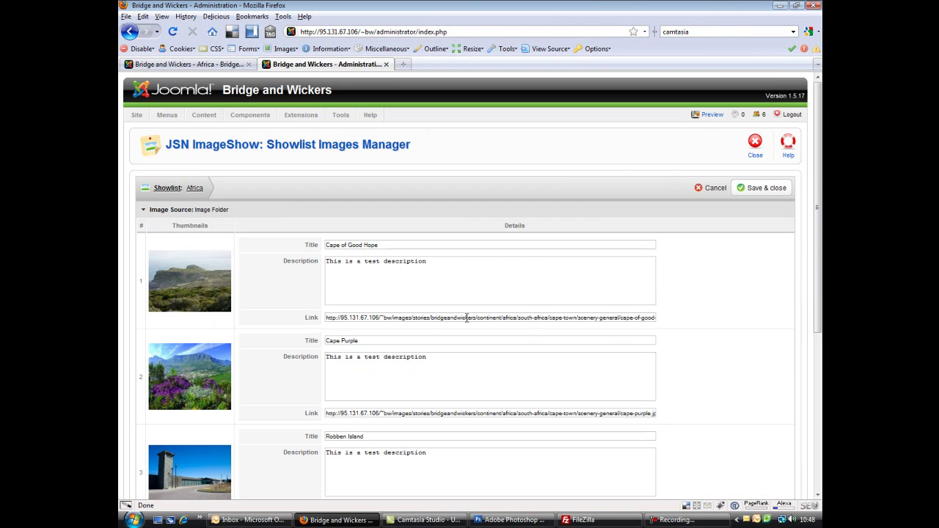
left_click(458, 245)
left_click(487, 284)
left_click(716, 293)
scroll(716, 293, "down", 3)
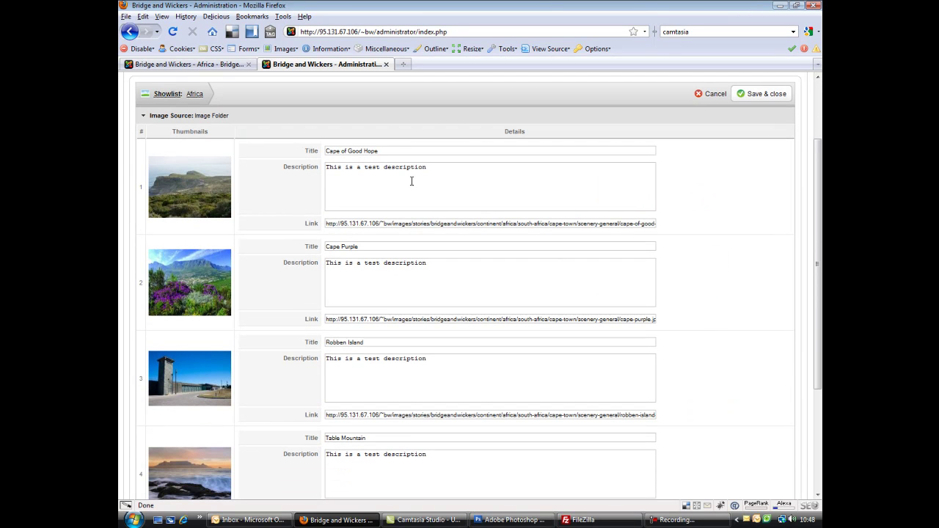
left_click(652, 233)
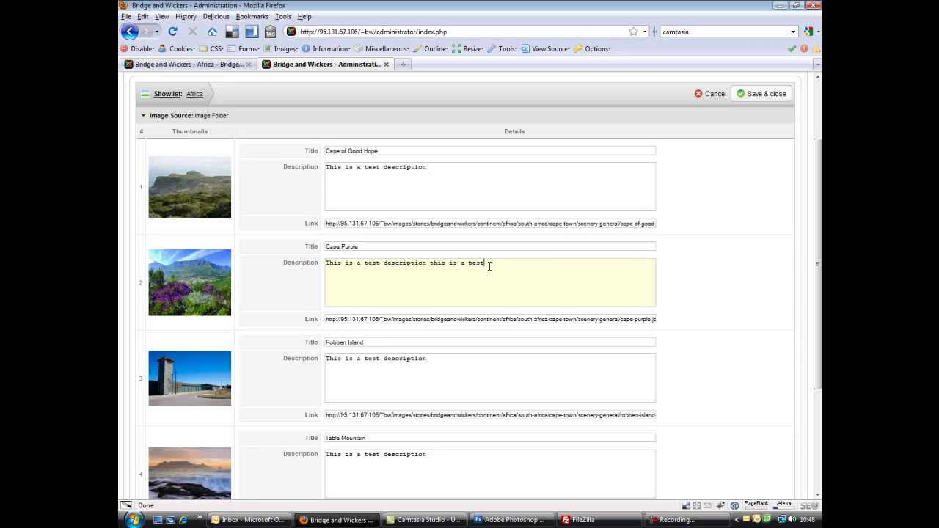
left_click(770, 97)
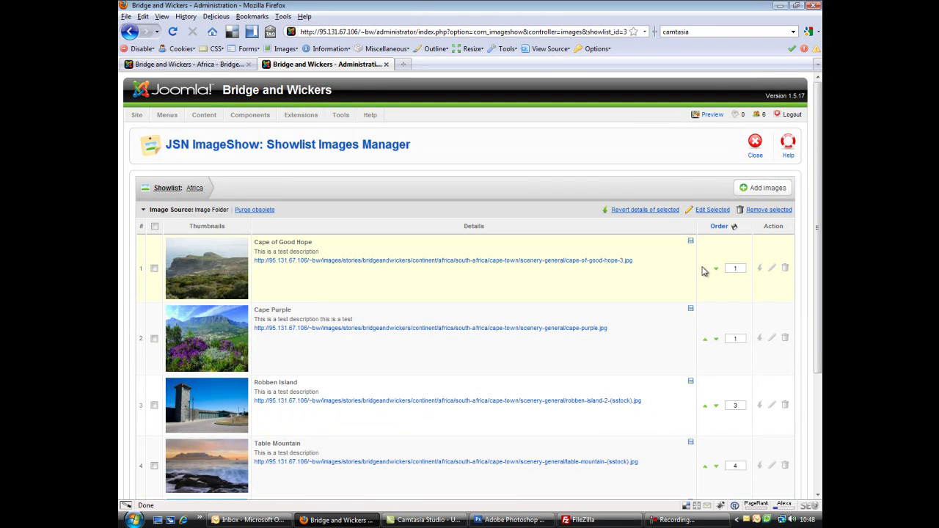
Reload the website's Africa page and check the Cape Purple caption in the slideshow.
left_click(216, 65)
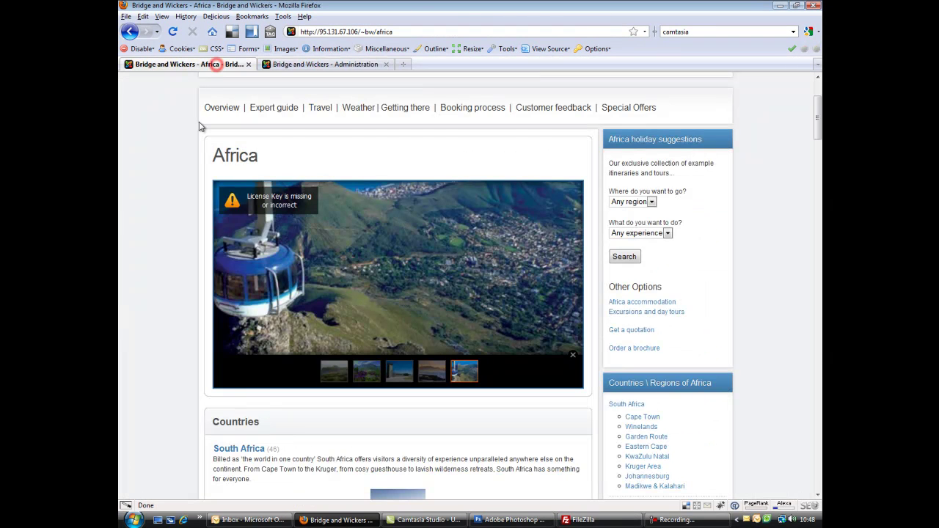
left_click(151, 193)
key("F5")
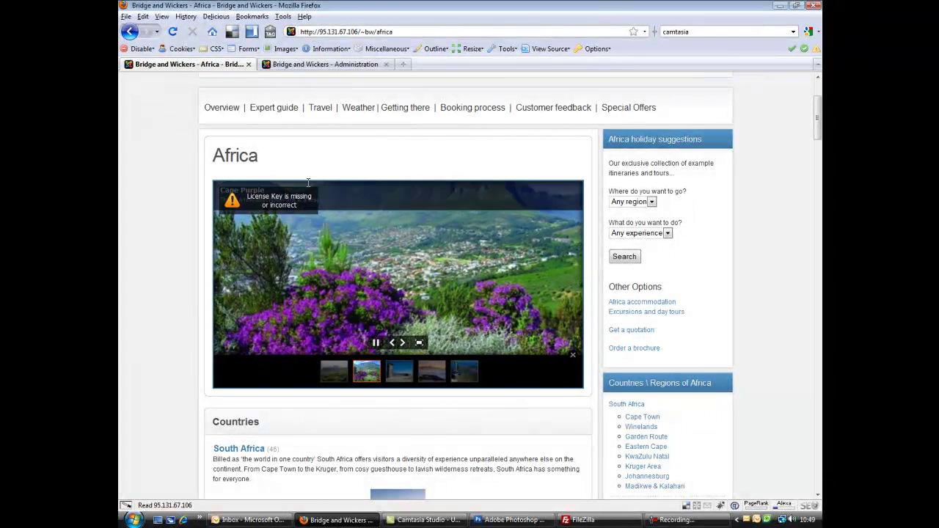
left_click(143, 138)
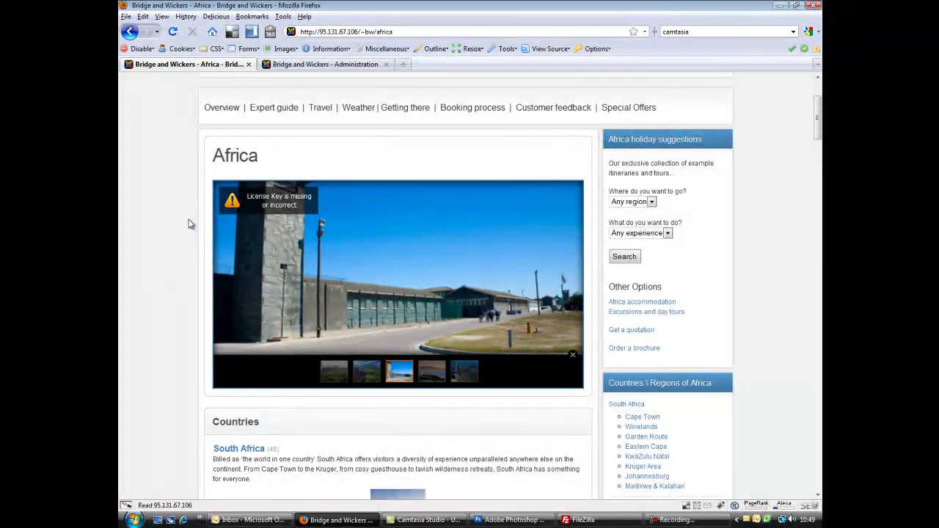
Look through the countries on the Africa page and view the South Africa page, checking for a slideshow.
scroll(196, 222, "down", 7)
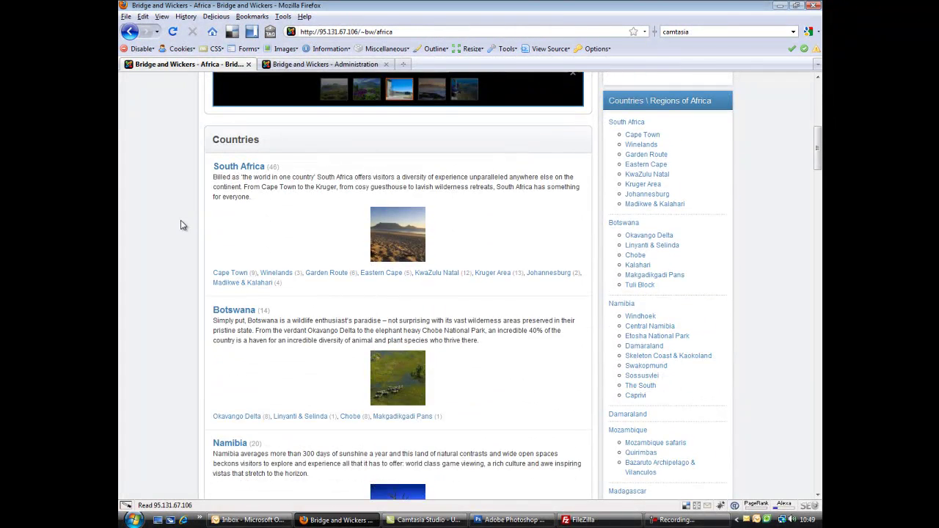
scroll(183, 225, "up", 3)
scroll(198, 294, "down", 2)
left_click(220, 230)
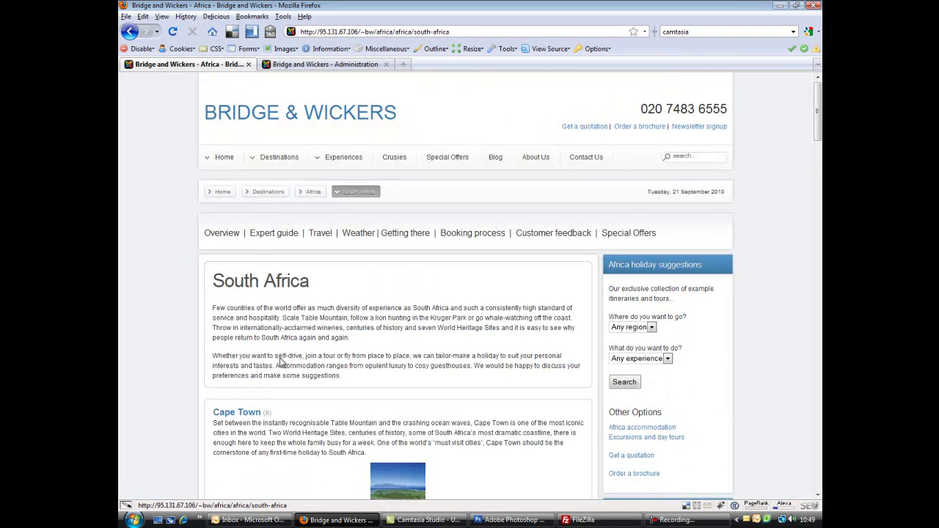
scroll(253, 310, "down", 2)
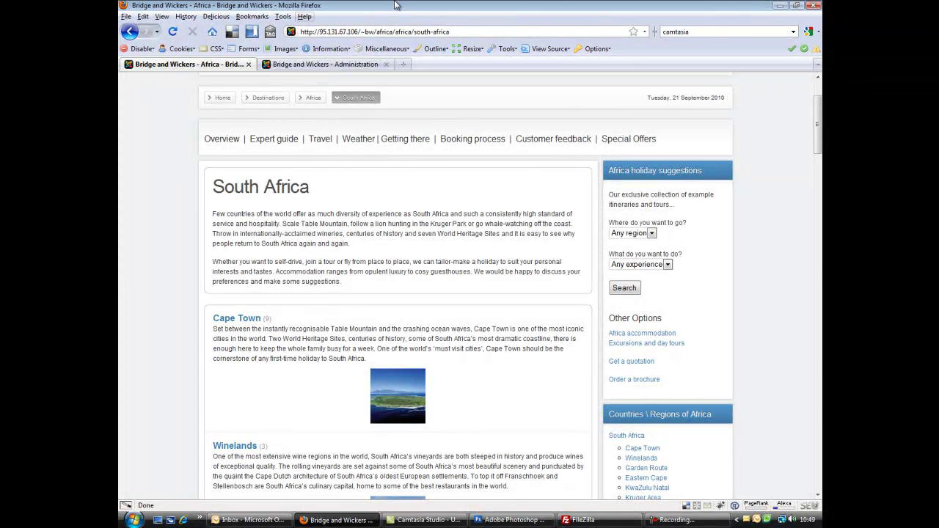
Return to the Joomla administration and close the Africa showlist's image management.
left_click(338, 64)
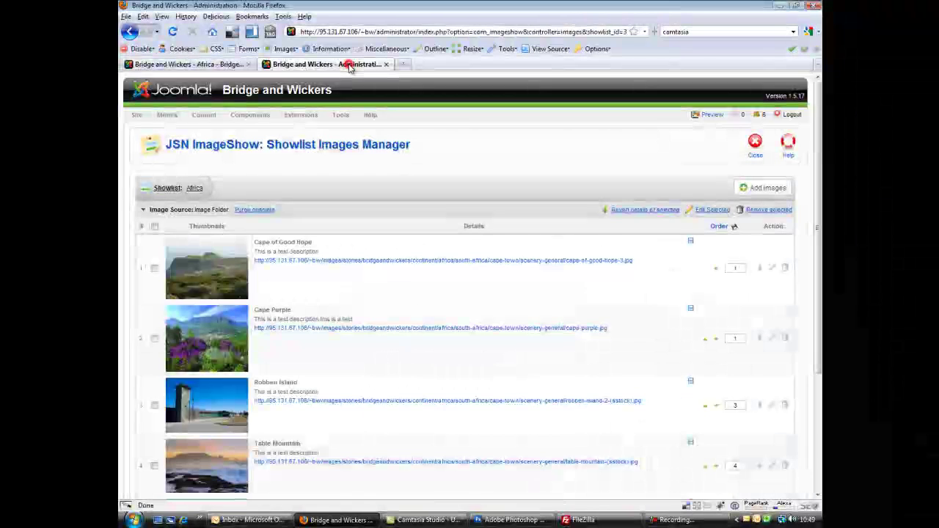
left_click(756, 149)
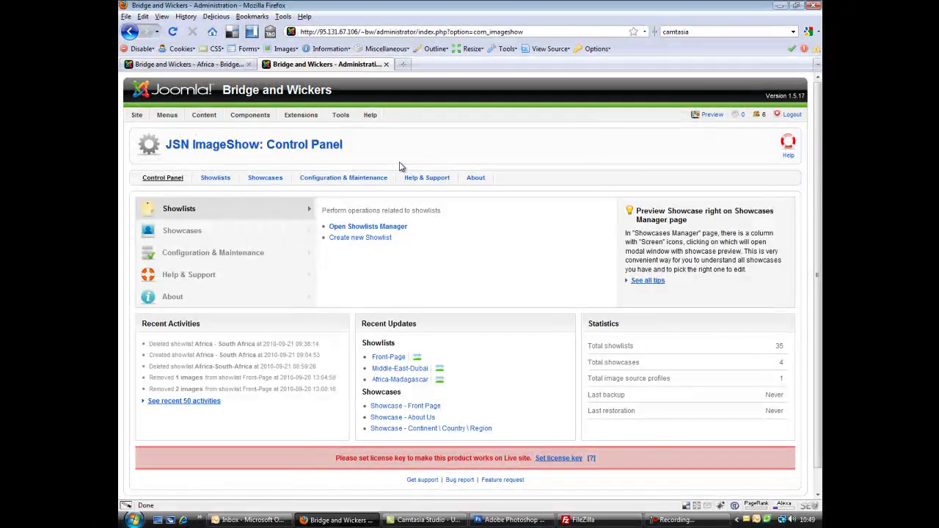
Create a new published showlist titled "Africa-South-Africa" and apply the settings.
left_click(217, 180)
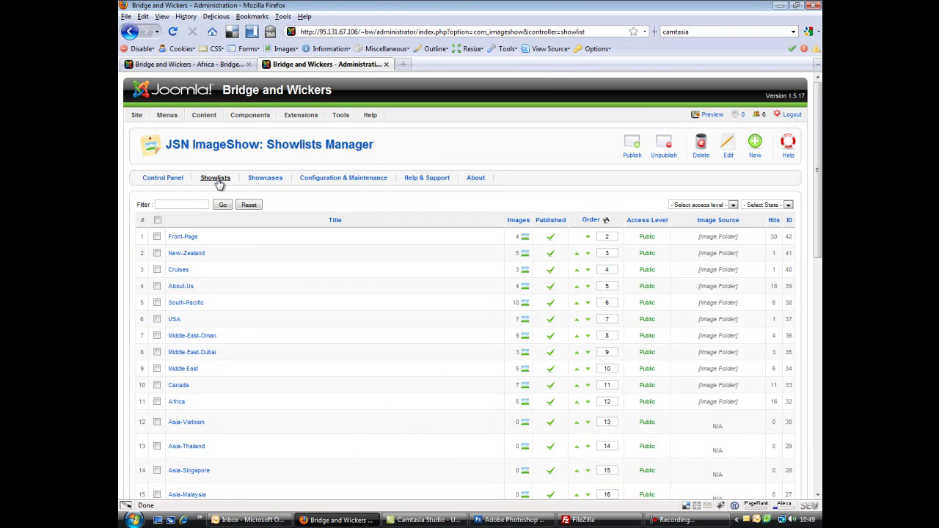
left_click(760, 149)
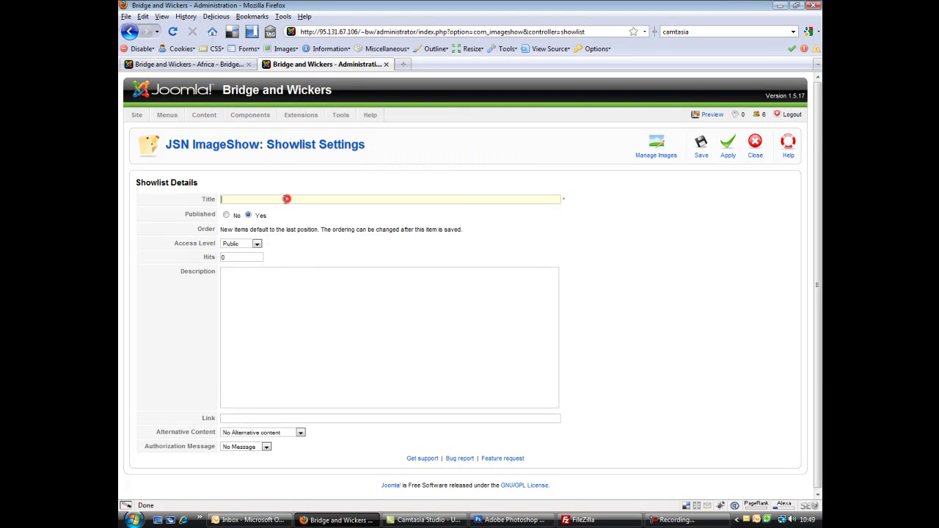
left_click(287, 199)
type("Africa-")
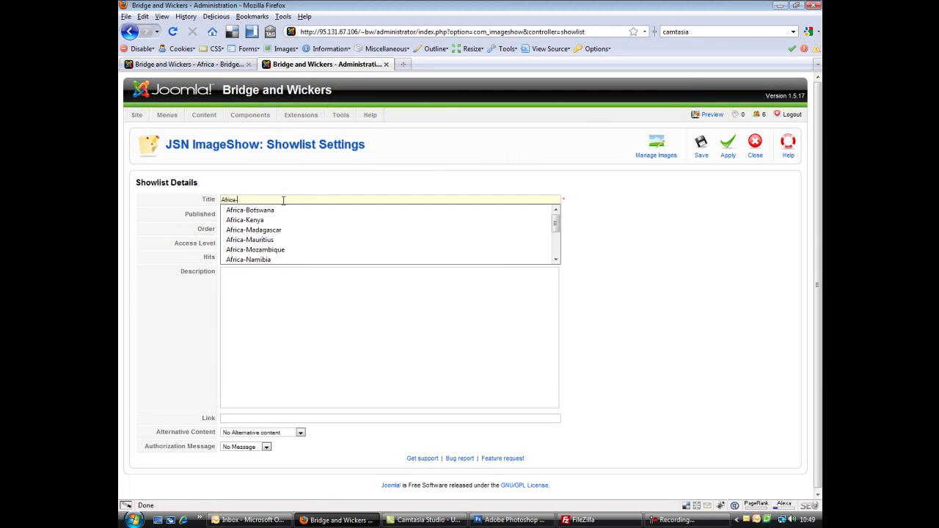
type("South-Africa")
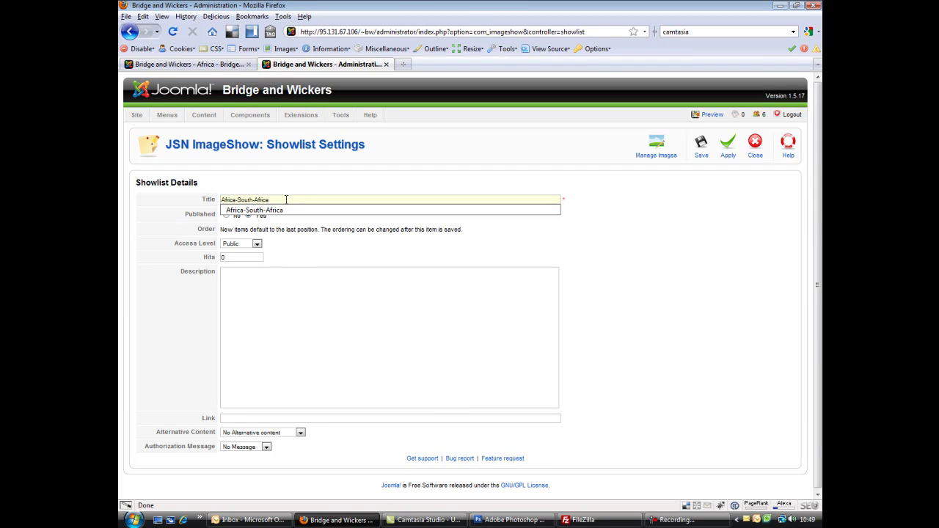
left_click(314, 192)
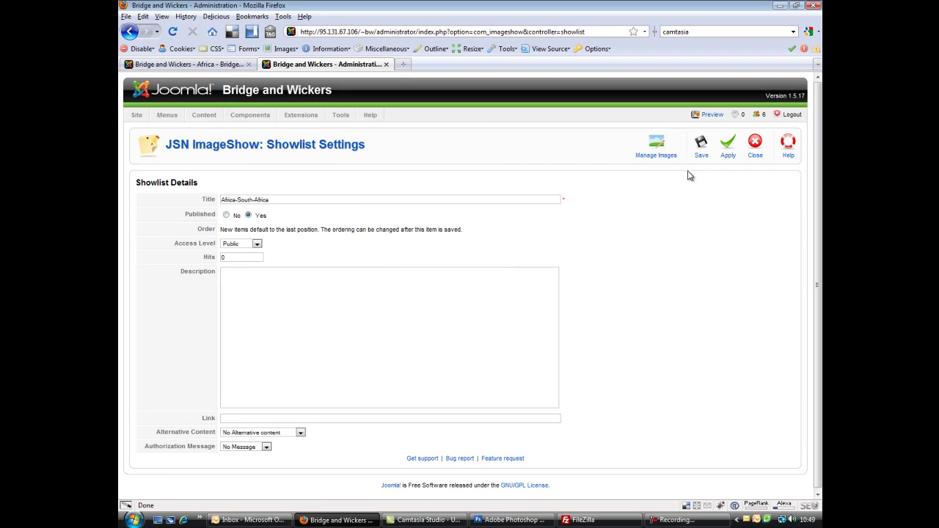
left_click(729, 151)
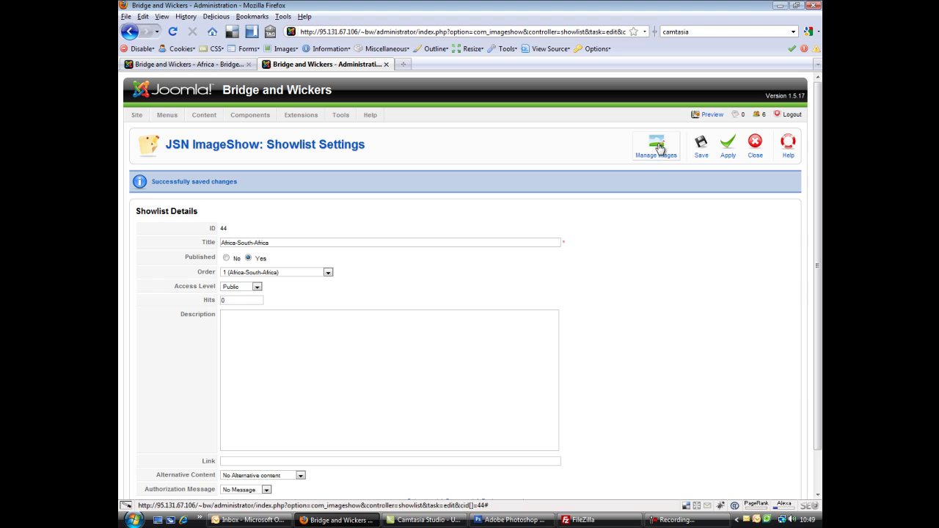
Set the Africa-South-Africa showlist's image source to Image Folder, with images added manually by picking one-by-one.
left_click(659, 151)
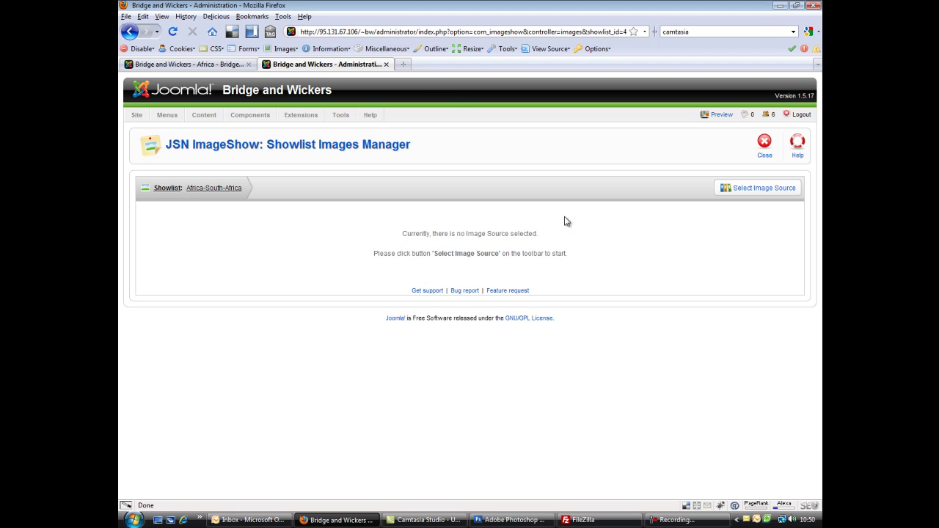
left_click(757, 192)
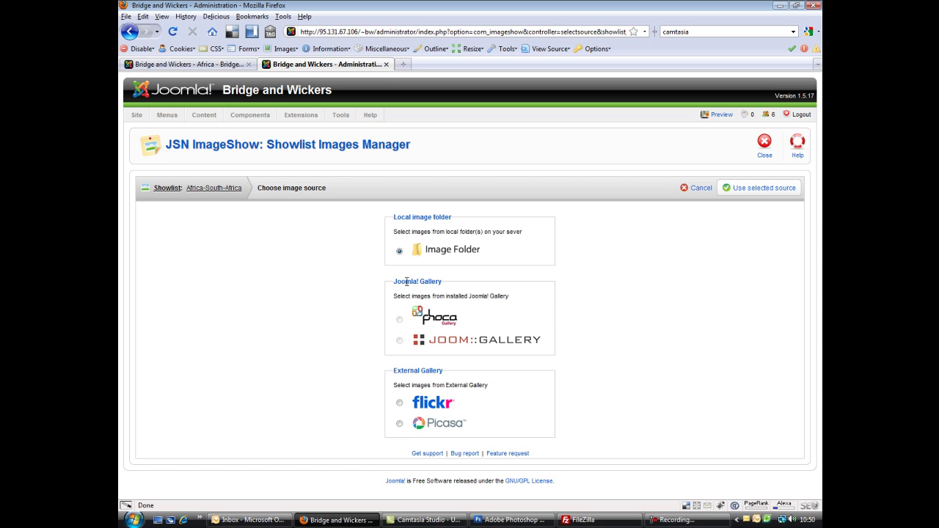
left_click_drag(395, 281, 447, 288)
left_click(663, 255)
left_click(759, 189)
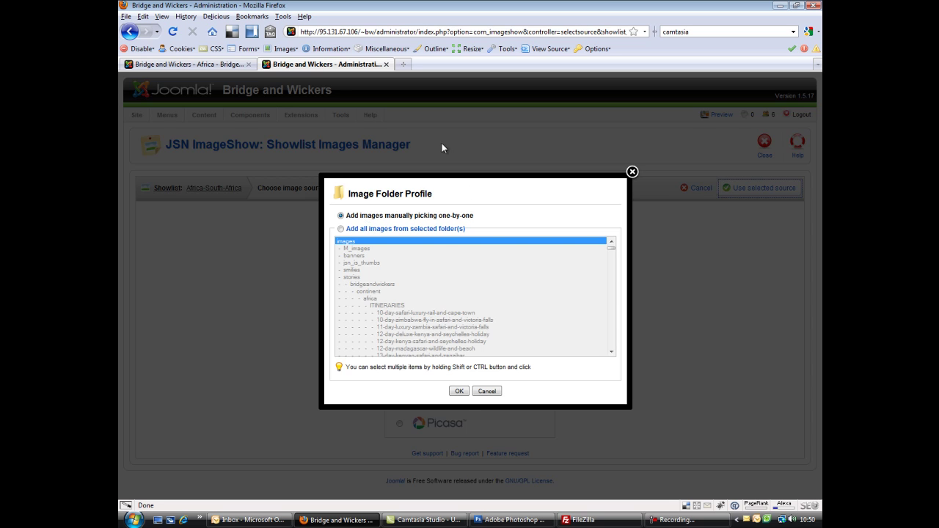
left_click(459, 392)
left_click(460, 392)
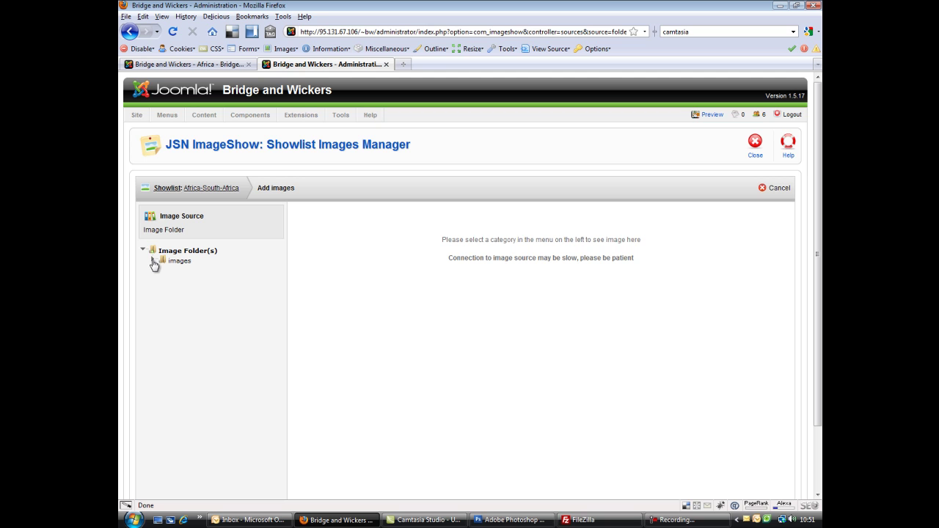
Browse the image source to stories/bridgeandwickers/continent/africa/south-africa/cape-town and open its general scenery folder.
left_click(152, 261)
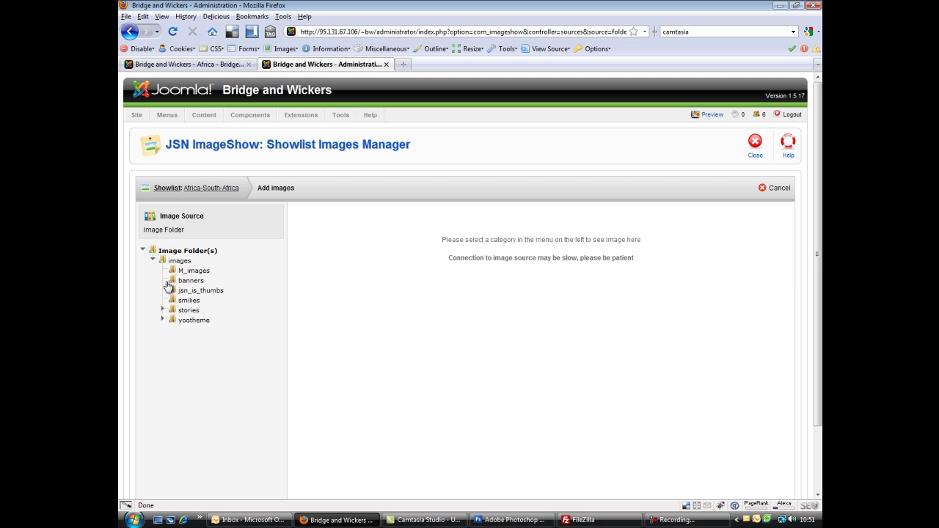
left_click(163, 309)
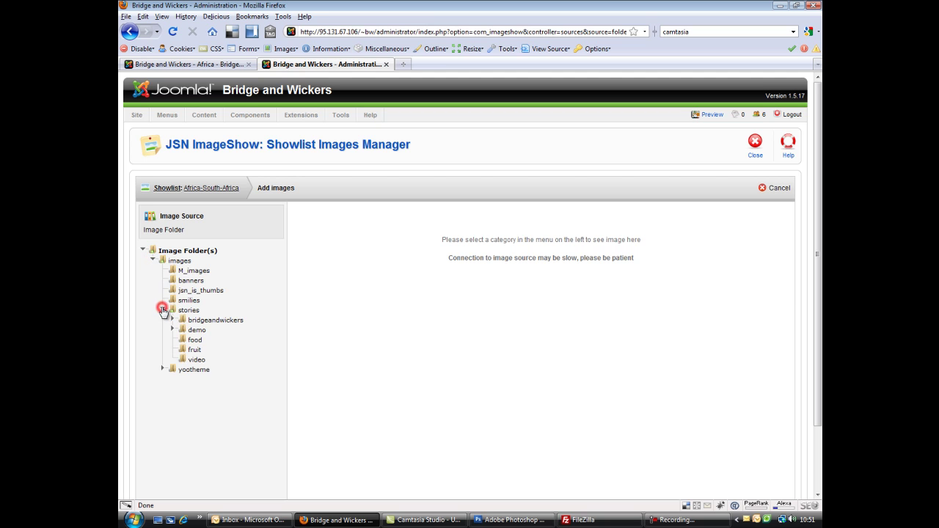
left_click(171, 320)
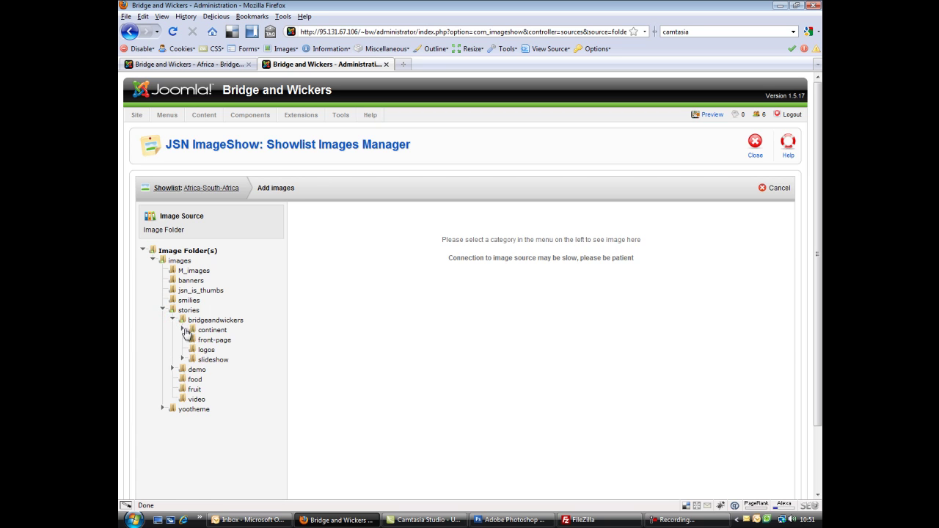
left_click(182, 329)
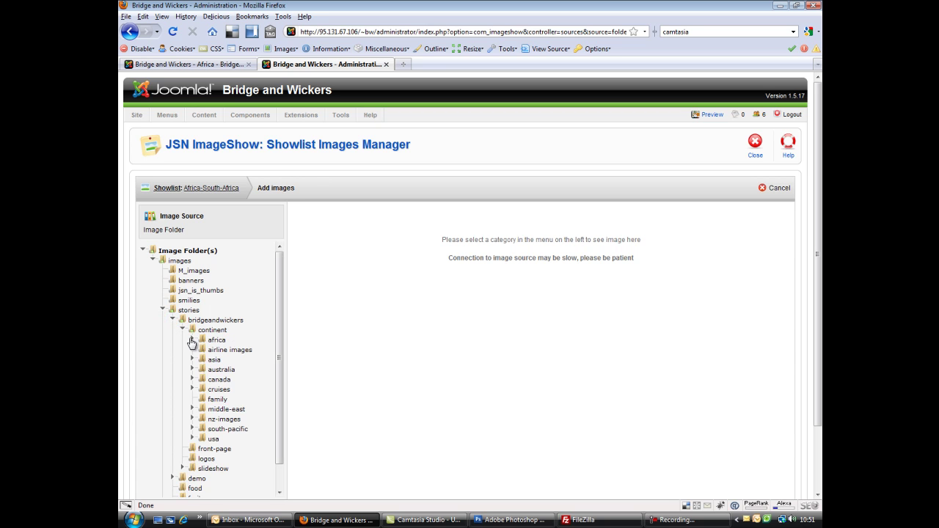
left_click(191, 340)
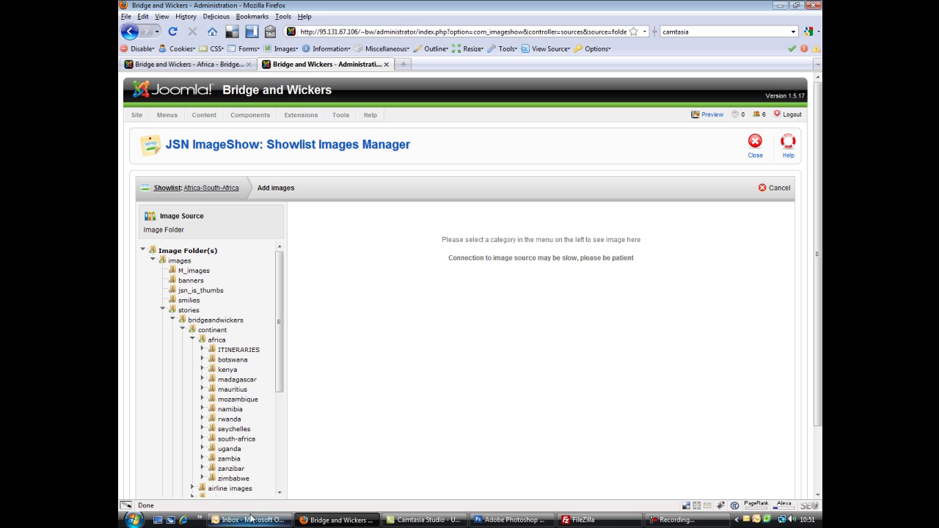
left_click(204, 439)
scroll(246, 417, "down", 2)
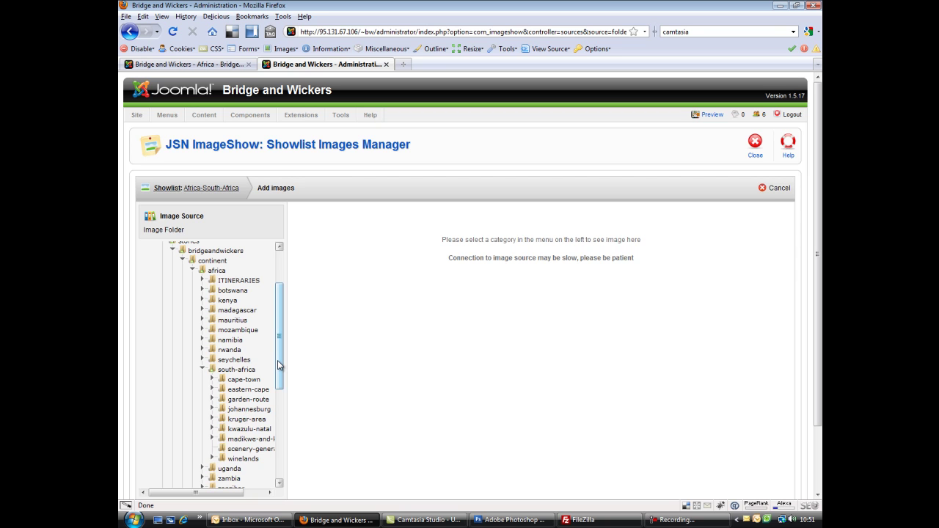
scroll(279, 364, "down", 2)
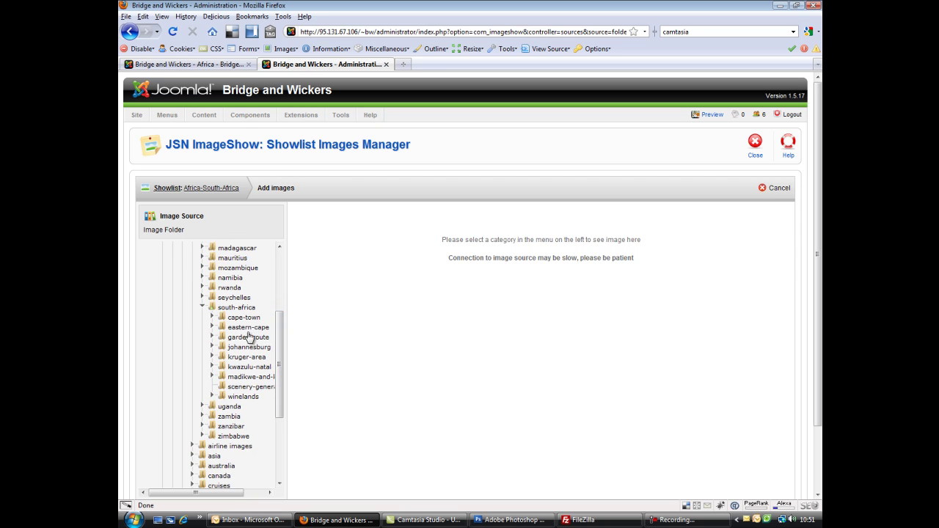
left_click(212, 317)
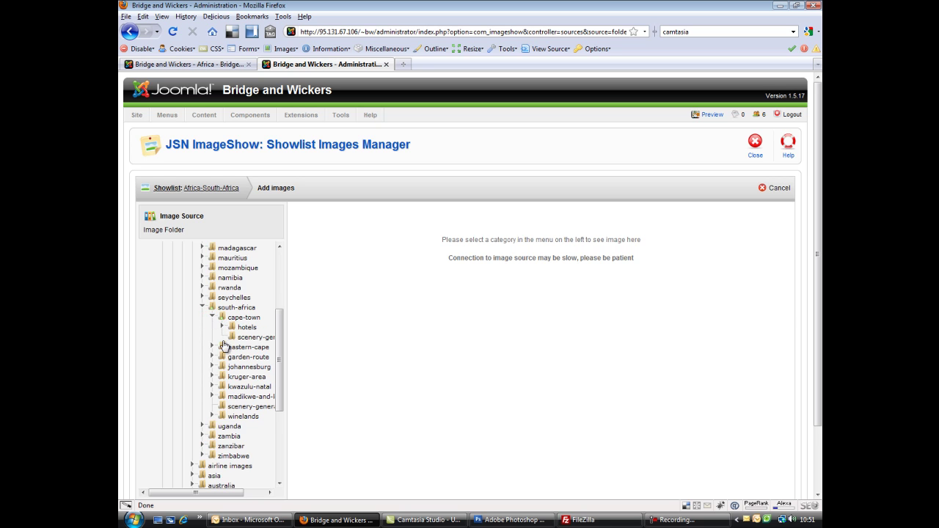
left_click(251, 338)
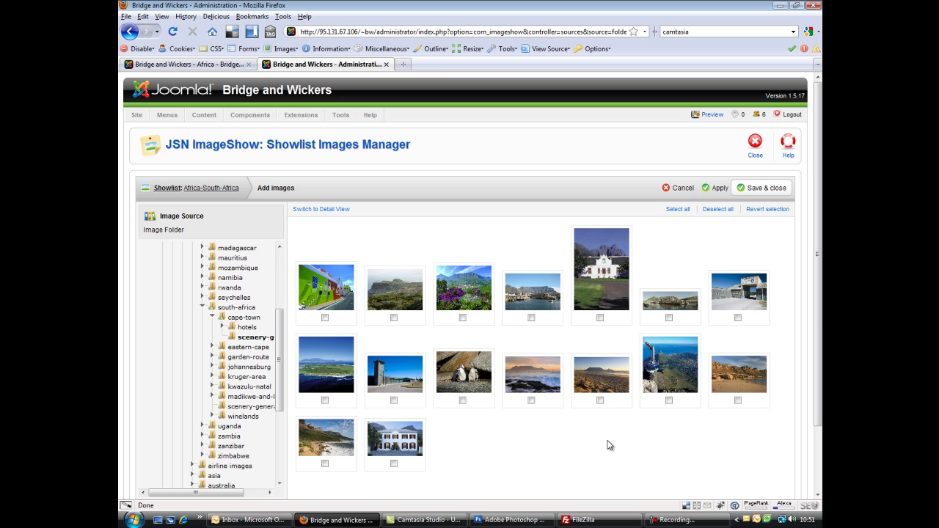
Add the Cape of Good Hope, Robben Island tower, sunset Table Mountain and Twelve Apostles beach images to the showlist and save.
scroll(607, 444, "down", 2)
scroll(607, 444, "up", 2)
mouse_move(345, 288)
left_click(530, 401)
left_click(394, 401)
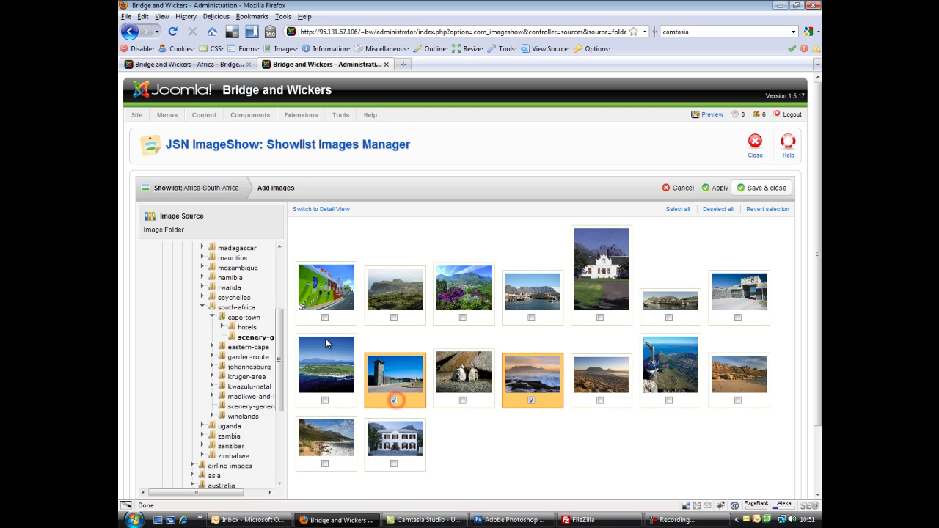
left_click(394, 319)
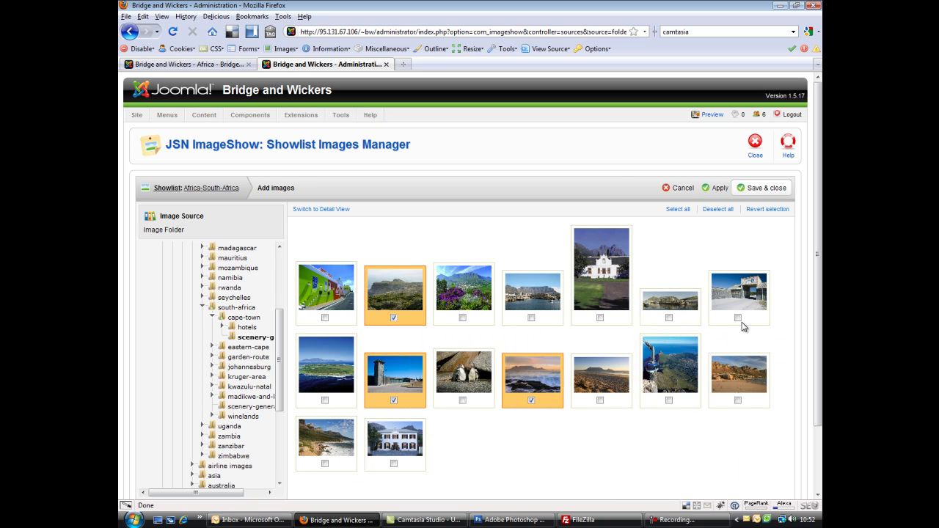
left_click(737, 401)
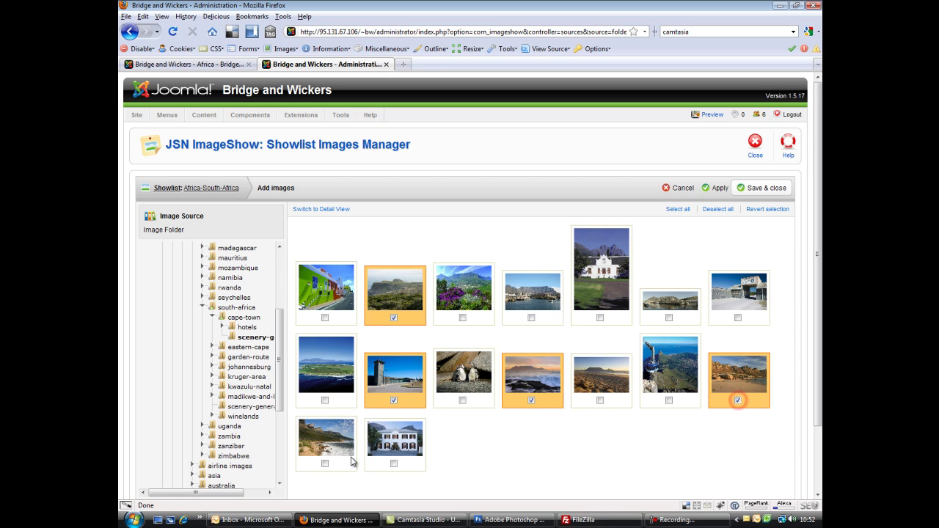
left_click(760, 188)
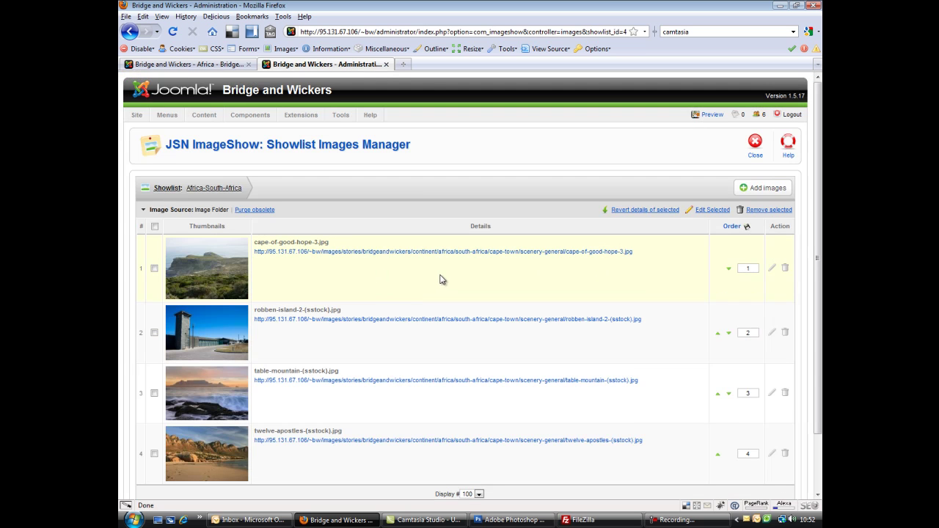
Select all images in the Africa-South-Africa showlist and open their details for editing.
scroll(446, 285, "down", 2)
scroll(444, 294, "up", 2)
scroll(507, 275, "down", 2)
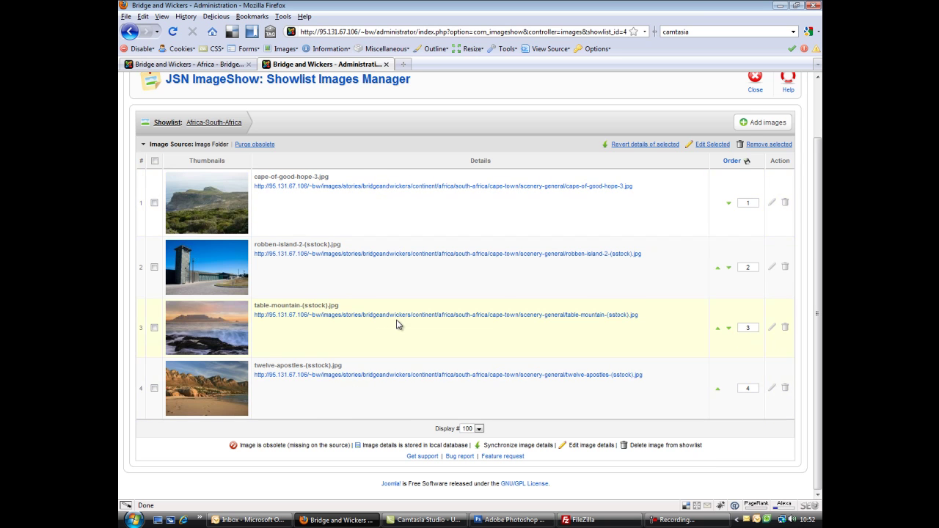
scroll(396, 323, "up", 2)
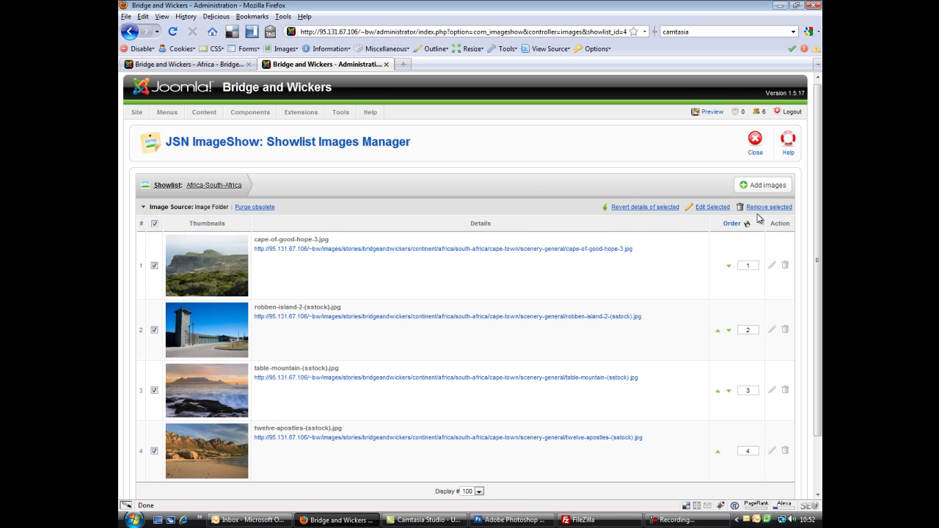
left_click(714, 207)
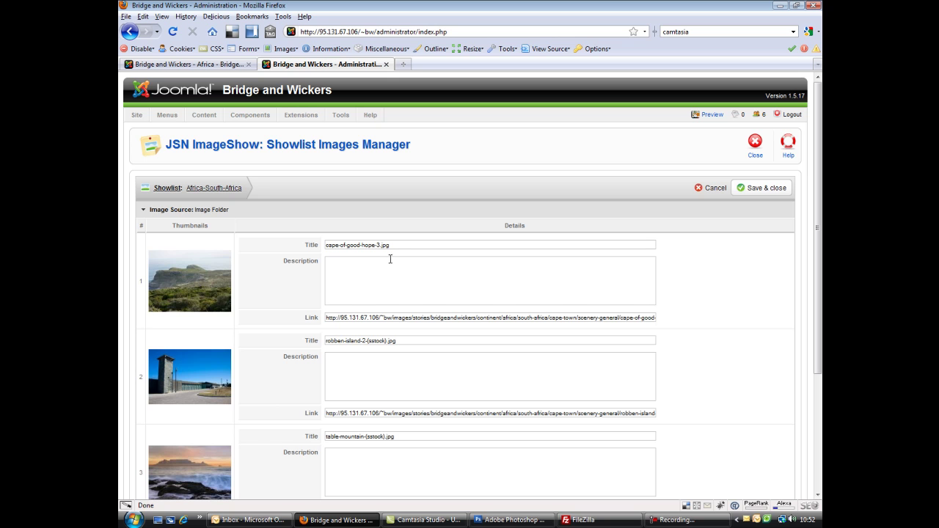
Title the first image "Cape of Good Hope" and enter "A description" as its description.
left_click(421, 277)
left_click(461, 248)
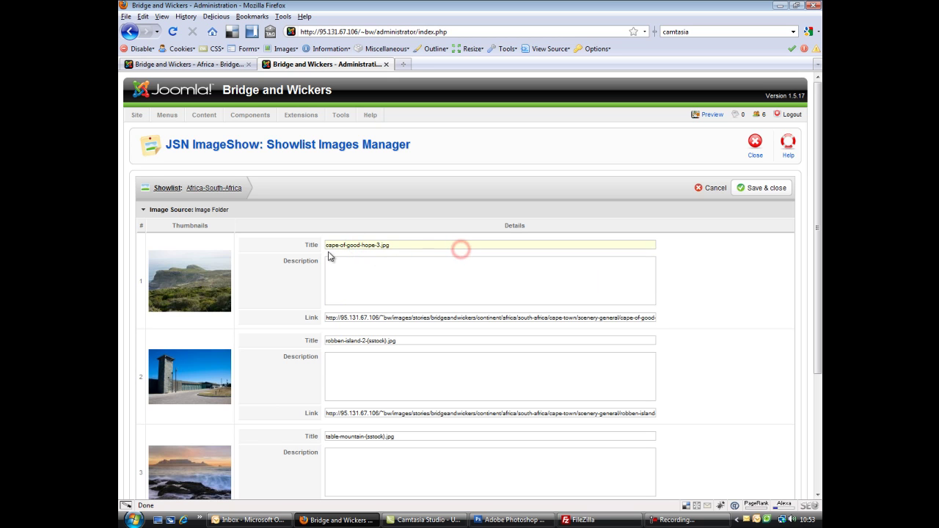
triple_click(395, 245)
left_click(402, 246)
triple_click(409, 245)
type("C")
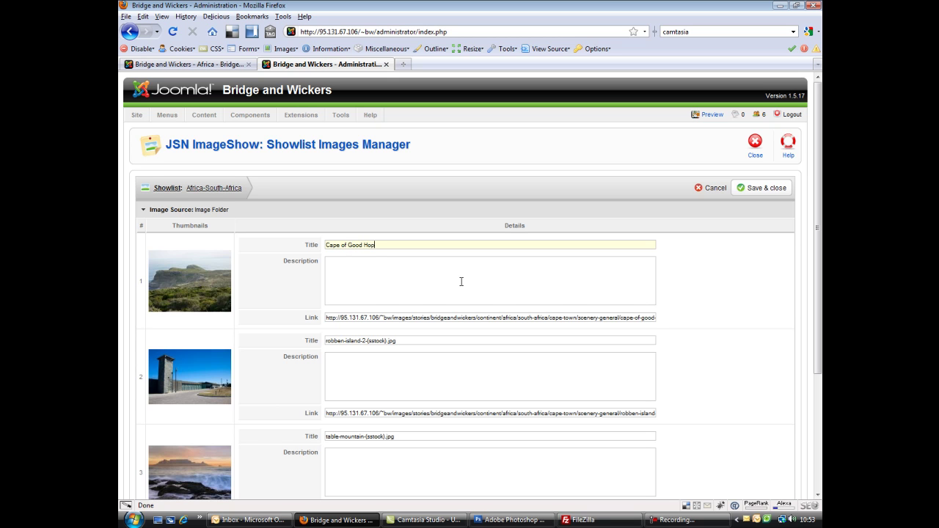
left_click(466, 277)
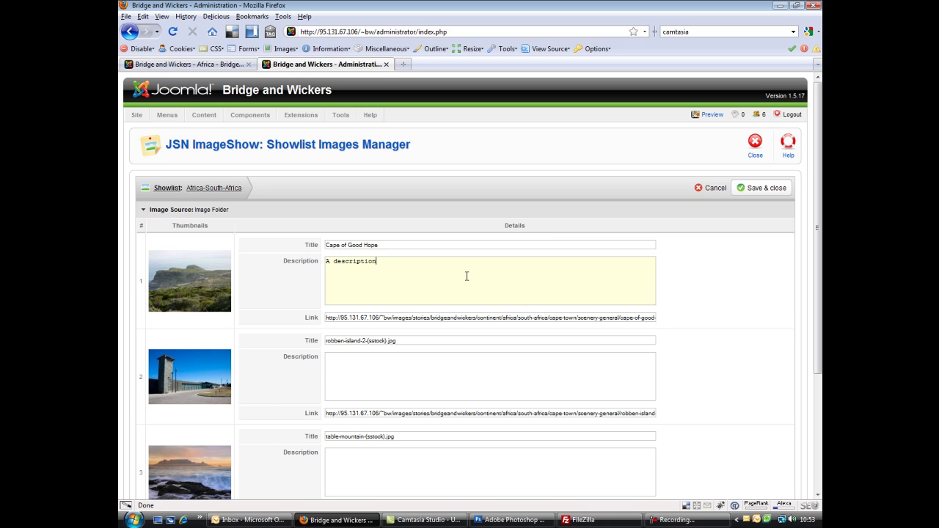
Copy the first image's description into the description of each of the other three images.
triple_click(400, 276)
key("ctrl+c")
left_click(482, 377)
key("ctrl+v")
scroll(483, 378, "down", 3)
left_click(470, 379)
key("ctrl+v")
scroll(469, 380, "down", 2)
left_click(473, 381)
key("ctrl+v")
Retitle the second, third and fourth images as "Robben Island", "Table Mountain" and "Twelve Apostles".
scroll(462, 394, "up", 5)
triple_click(401, 334)
type("R")
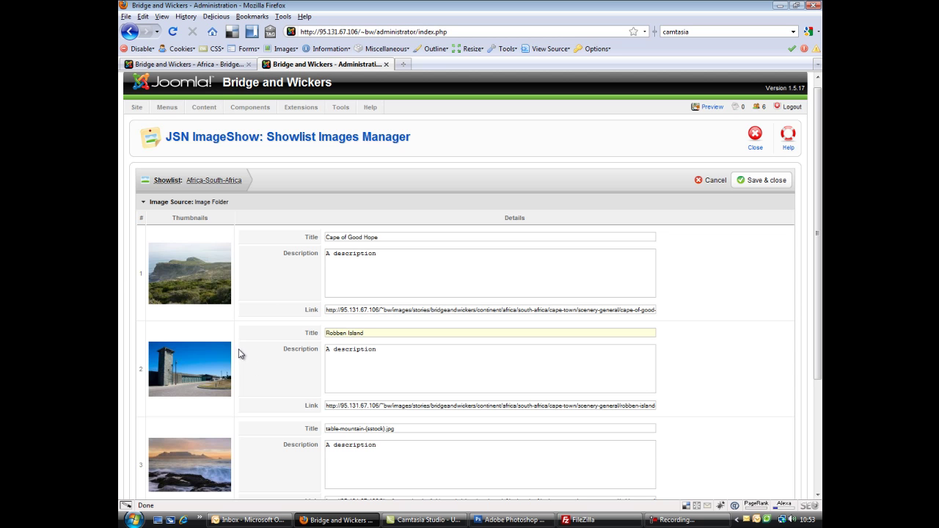
triple_click(389, 429)
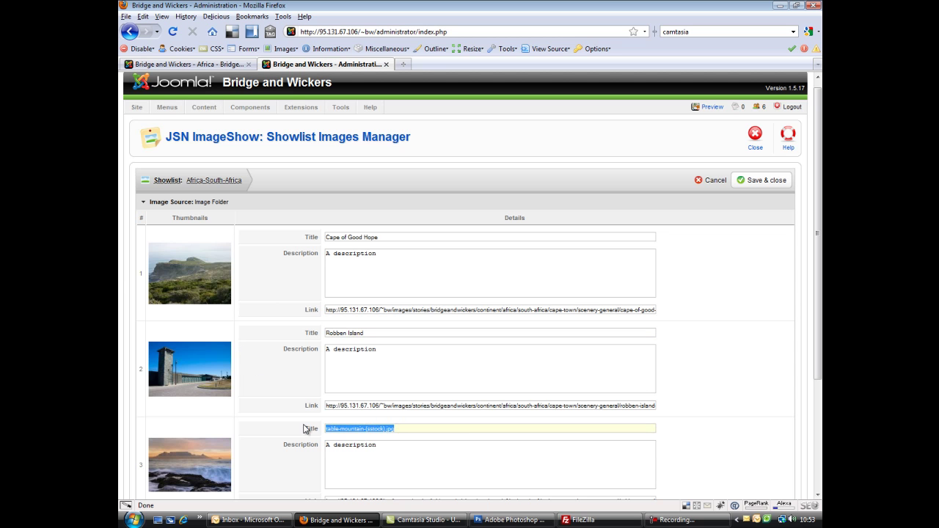
type("Table Mountain")
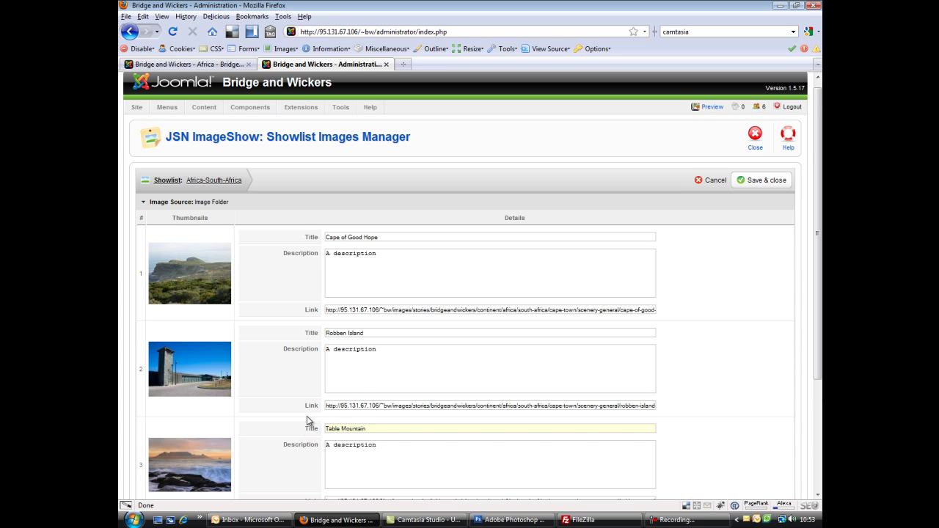
scroll(367, 412, "down", 3)
triple_click(406, 399)
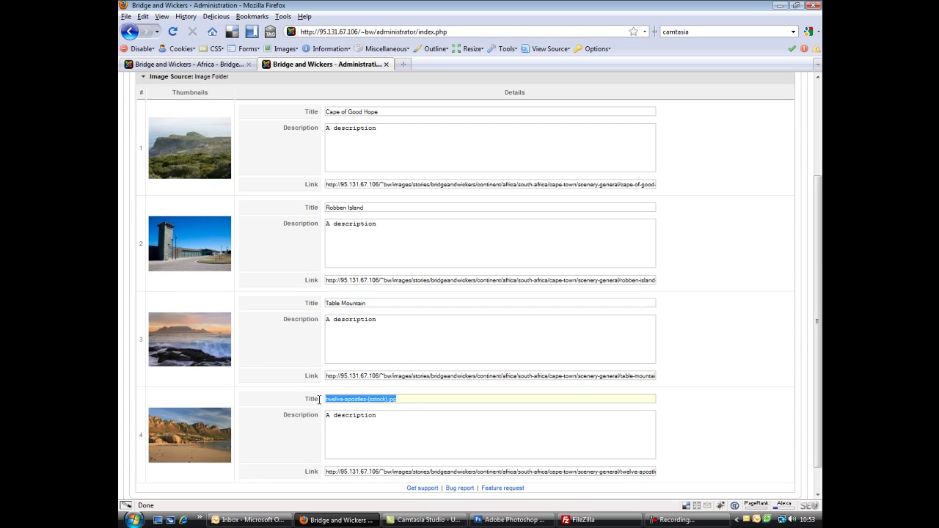
type("S")
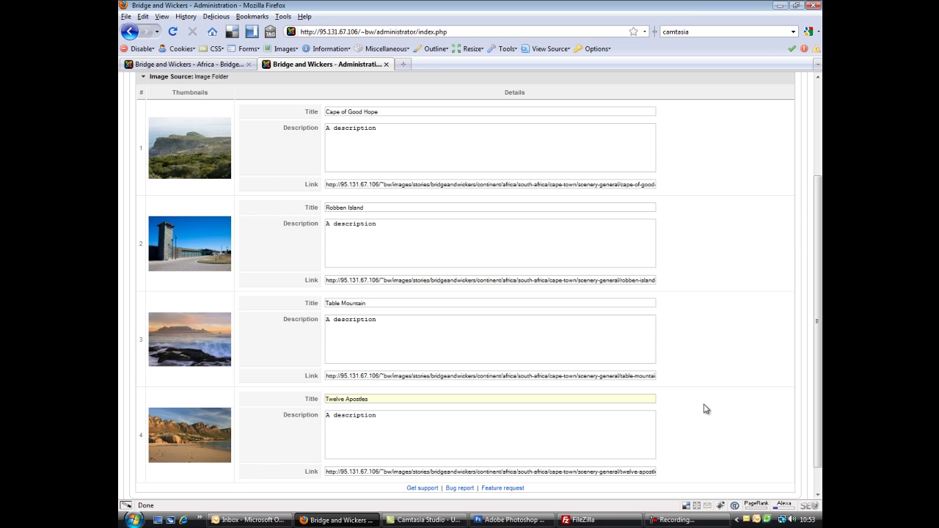
Save the edited image details and close the Africa-South-Africa showlist's image management.
scroll(705, 409, "up", 3)
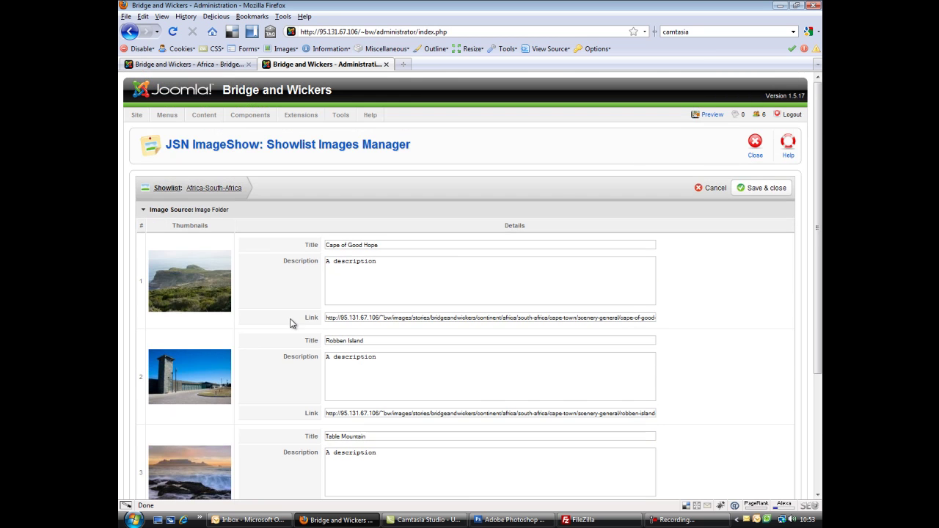
left_click(399, 273)
left_click(760, 189)
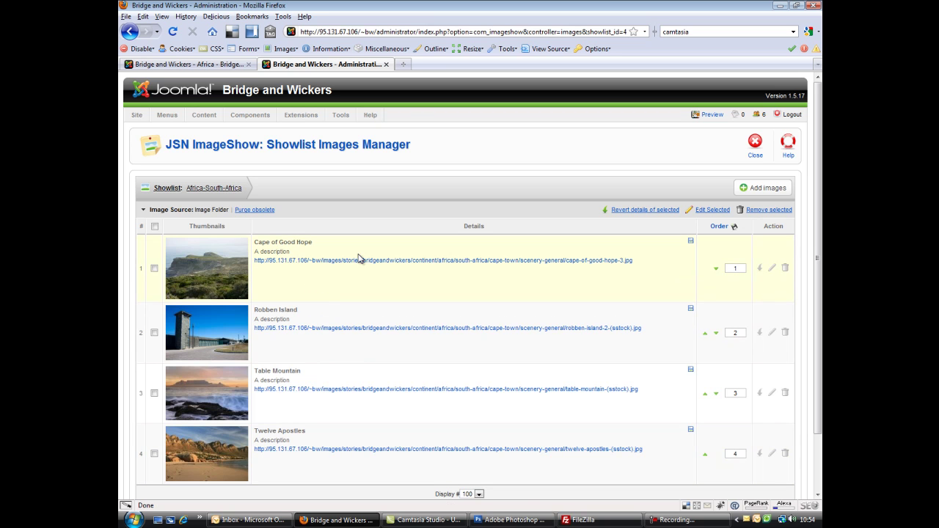
left_click(756, 150)
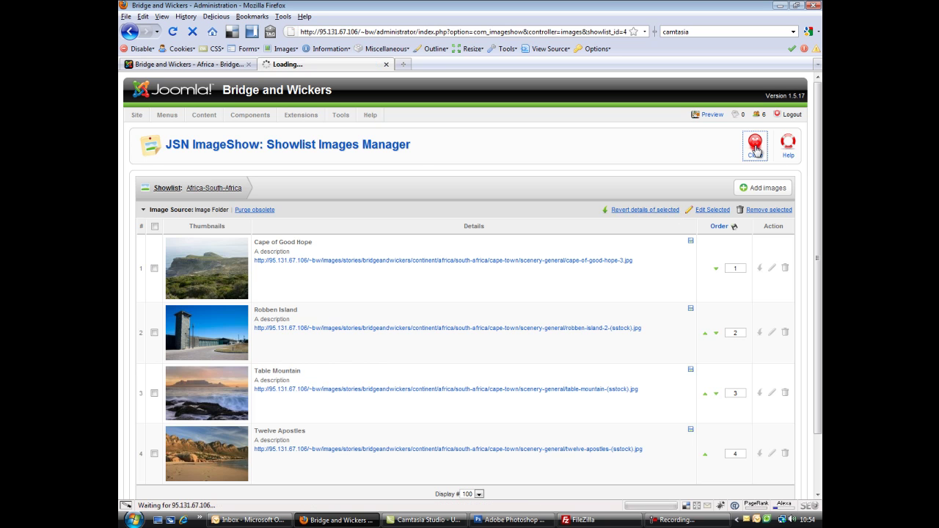